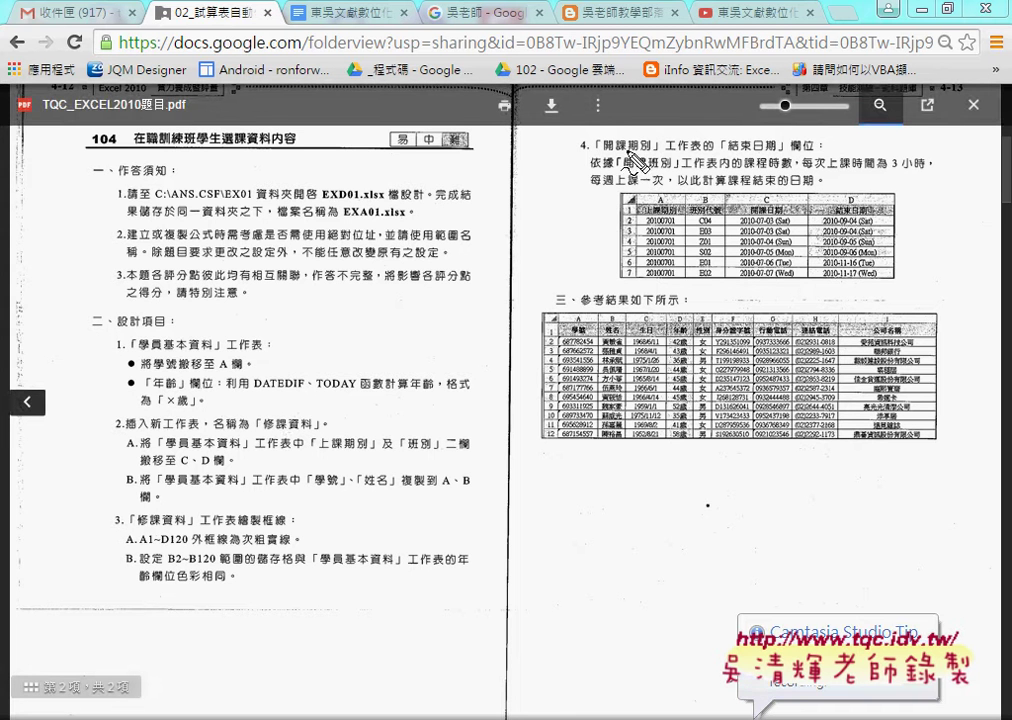
Step: Mark the 104 task's design items and once-a-week class rule with the pen, then clear the ink
left_click_drag(88, 311, 160, 309)
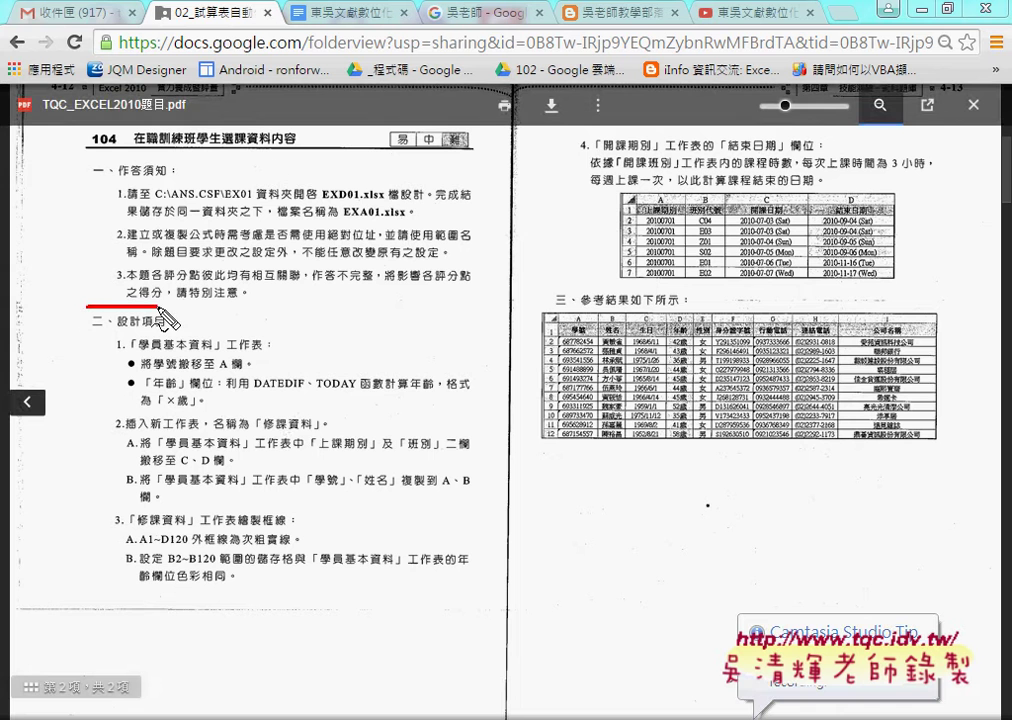
left_click_drag(84, 314, 112, 361)
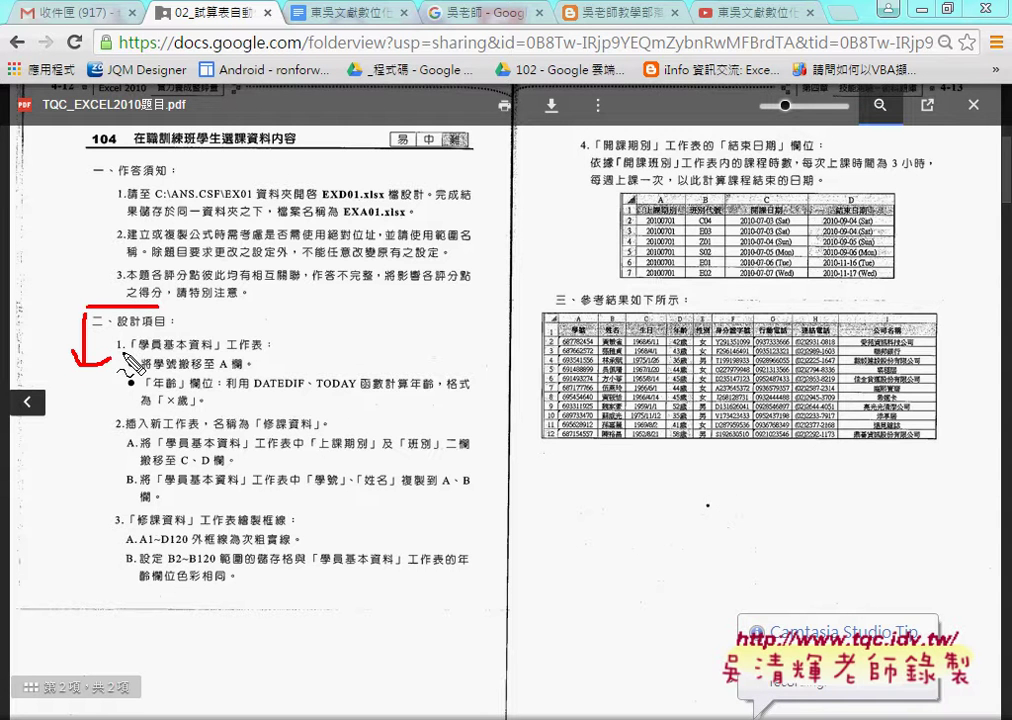
left_click_drag(615, 186, 589, 190)
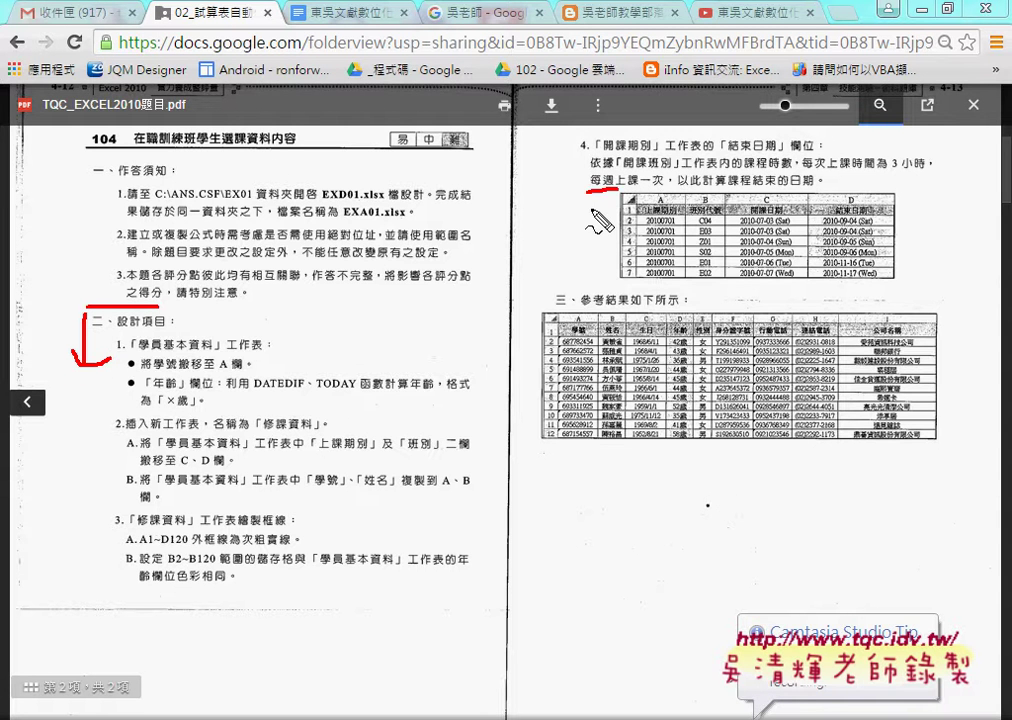
key("Escape")
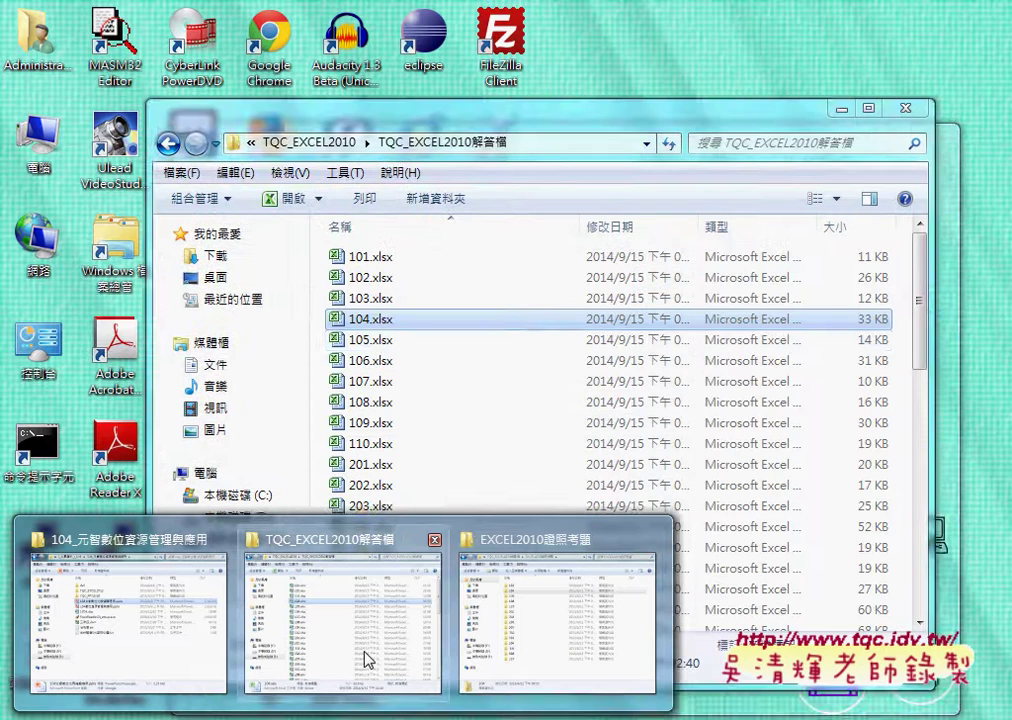
Step: Open answer file 106.xlsx, then EXD01.xlsx from 104 > EXAM > EX01, and dismiss the error
left_click(368, 659)
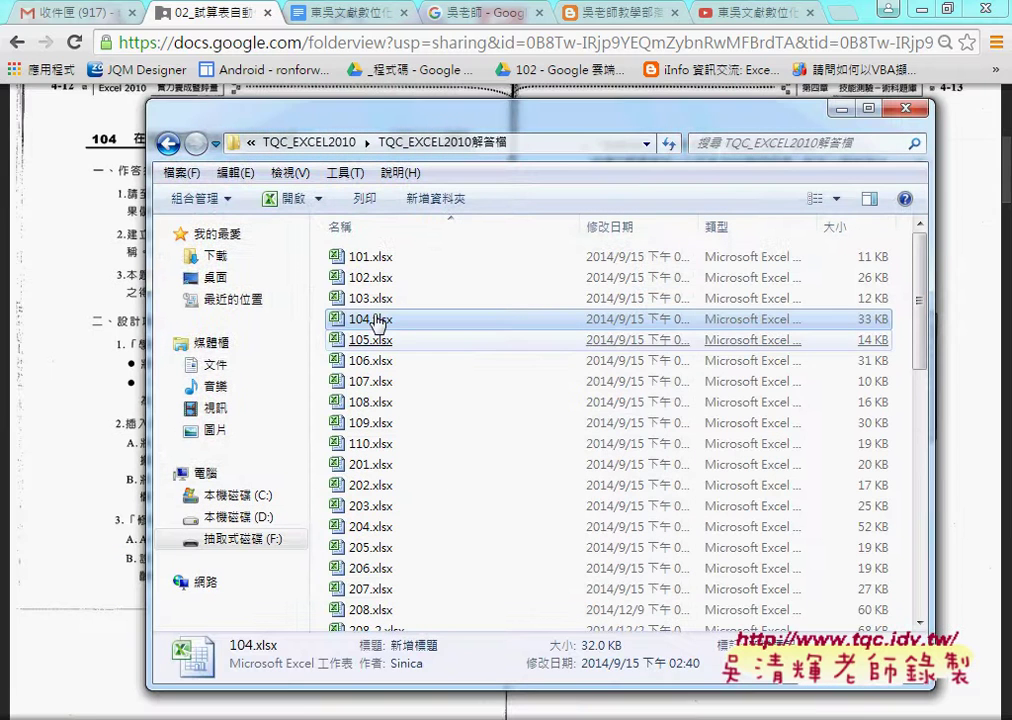
double_click(440, 362)
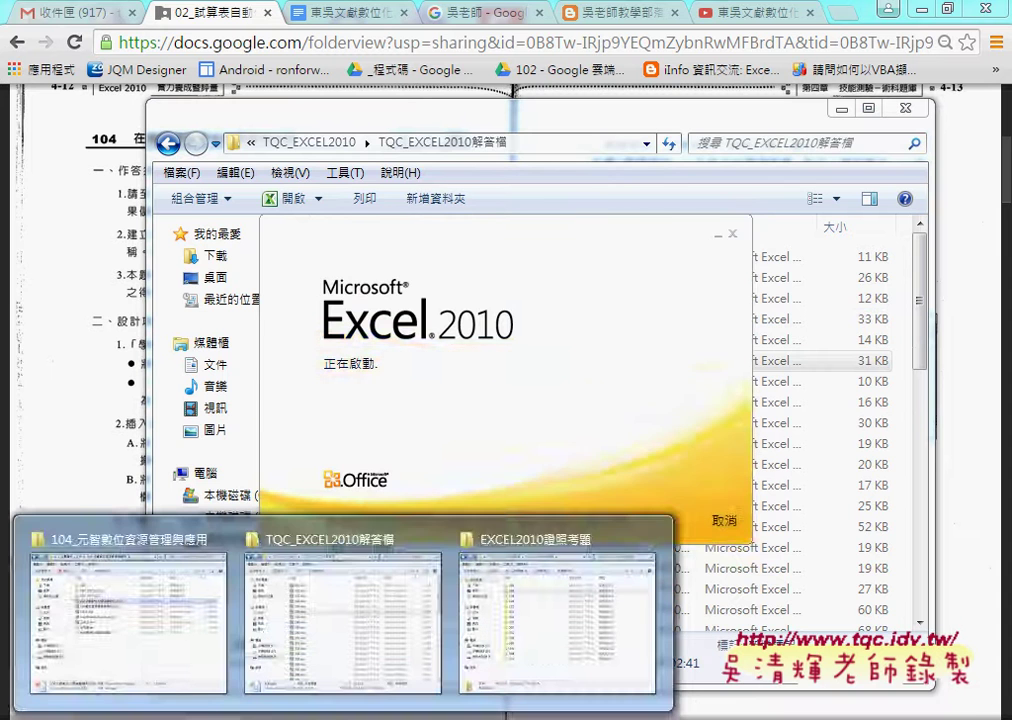
left_click(521, 650)
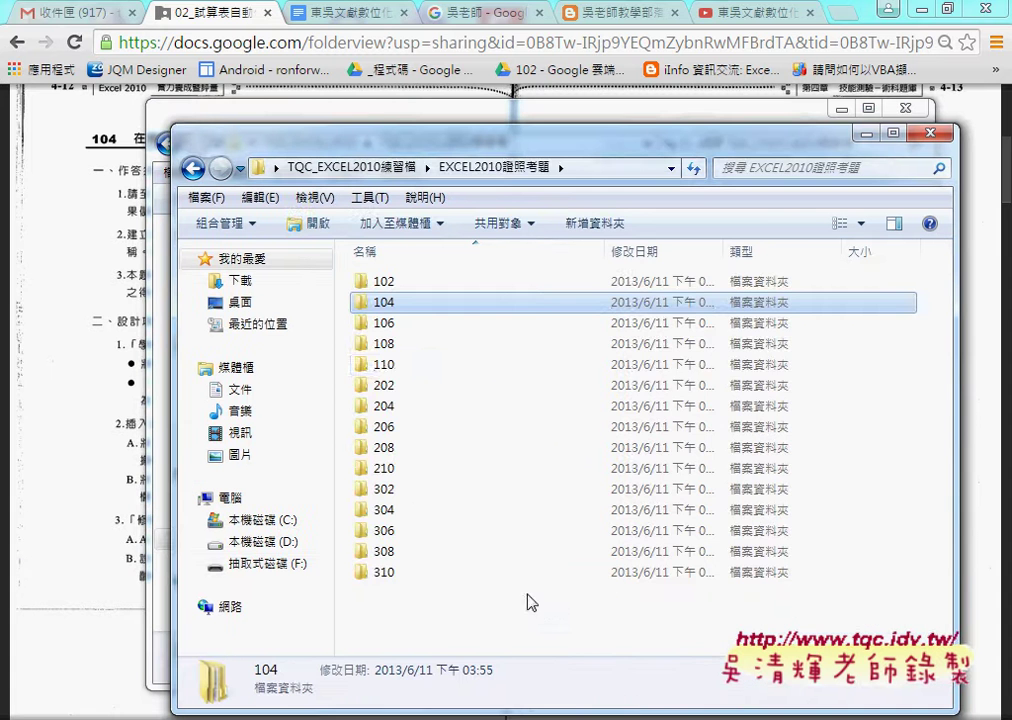
double_click(378, 301)
double_click(402, 292)
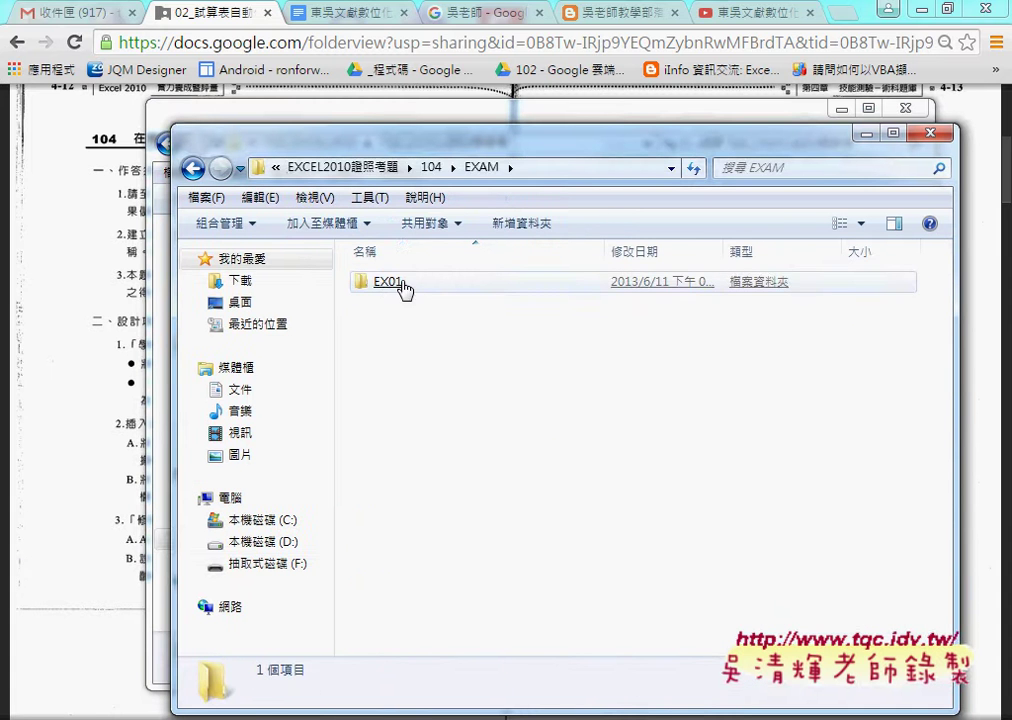
double_click(405, 287)
left_click(407, 290)
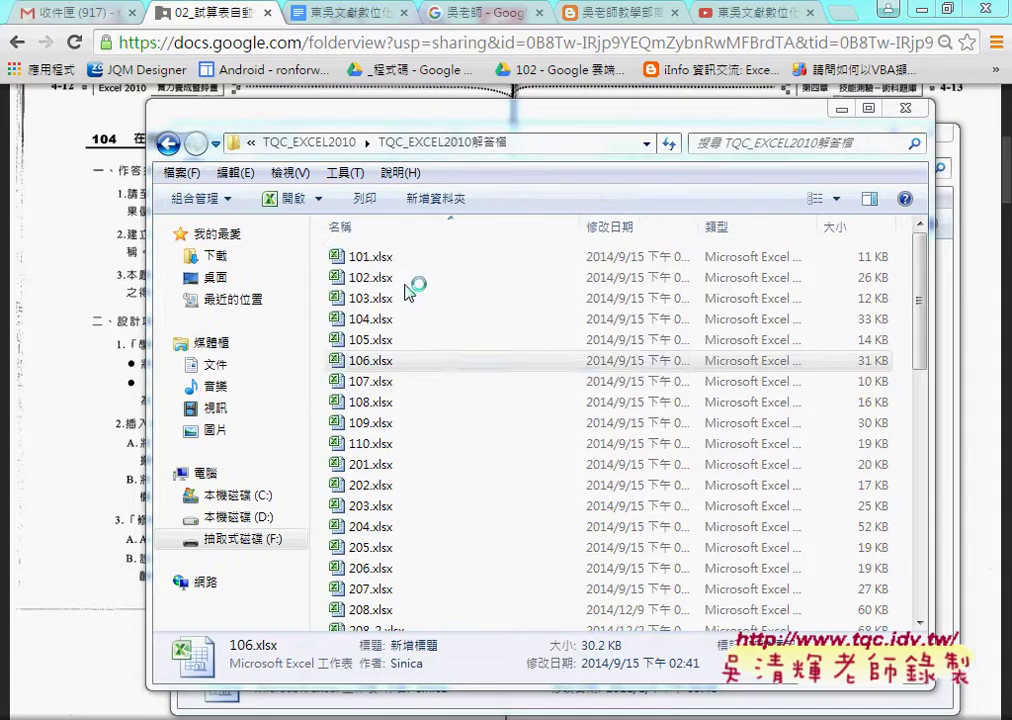
left_click(633, 368)
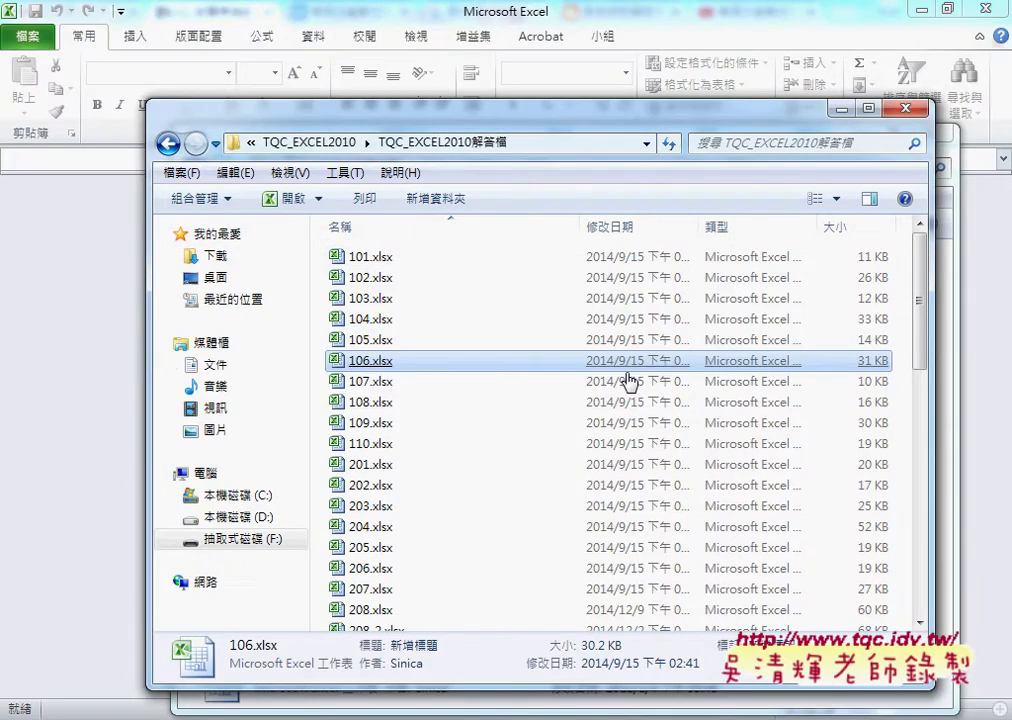
Step: Compare B2's birth date with the empty age cell C2 and confirm the data ends at row 120
left_click(115, 348)
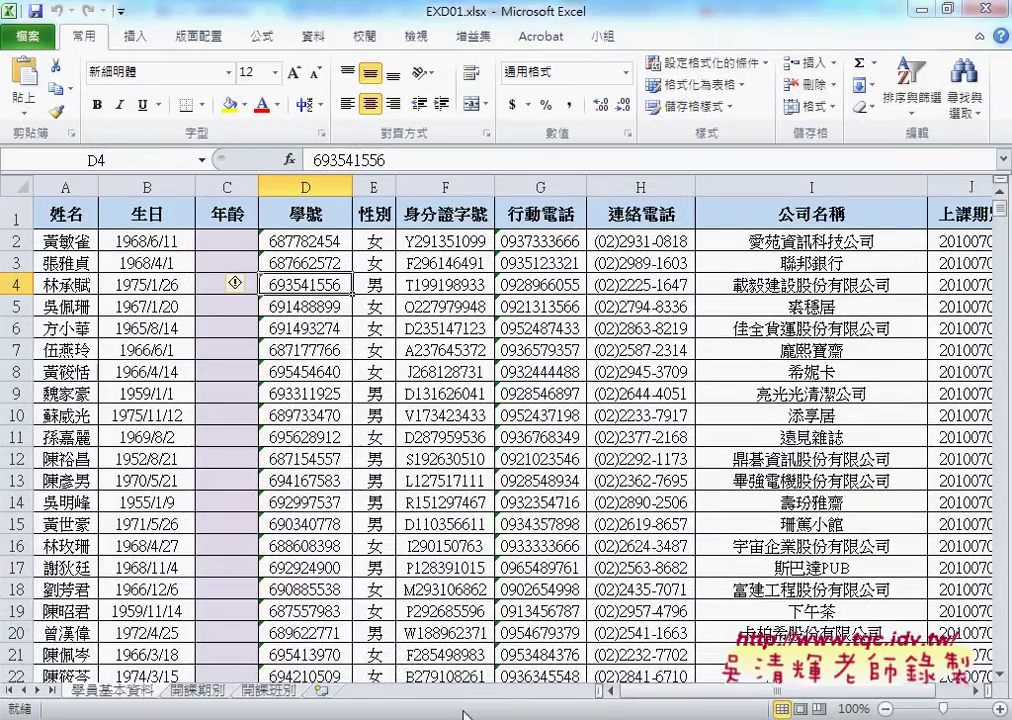
left_click(227, 240)
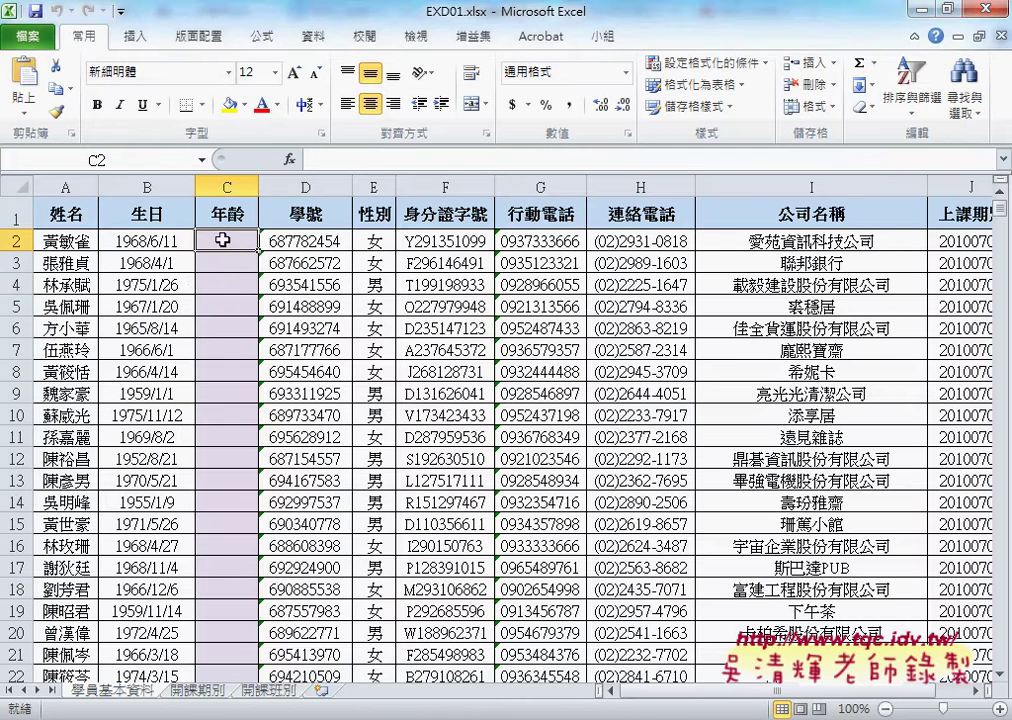
left_click(152, 243)
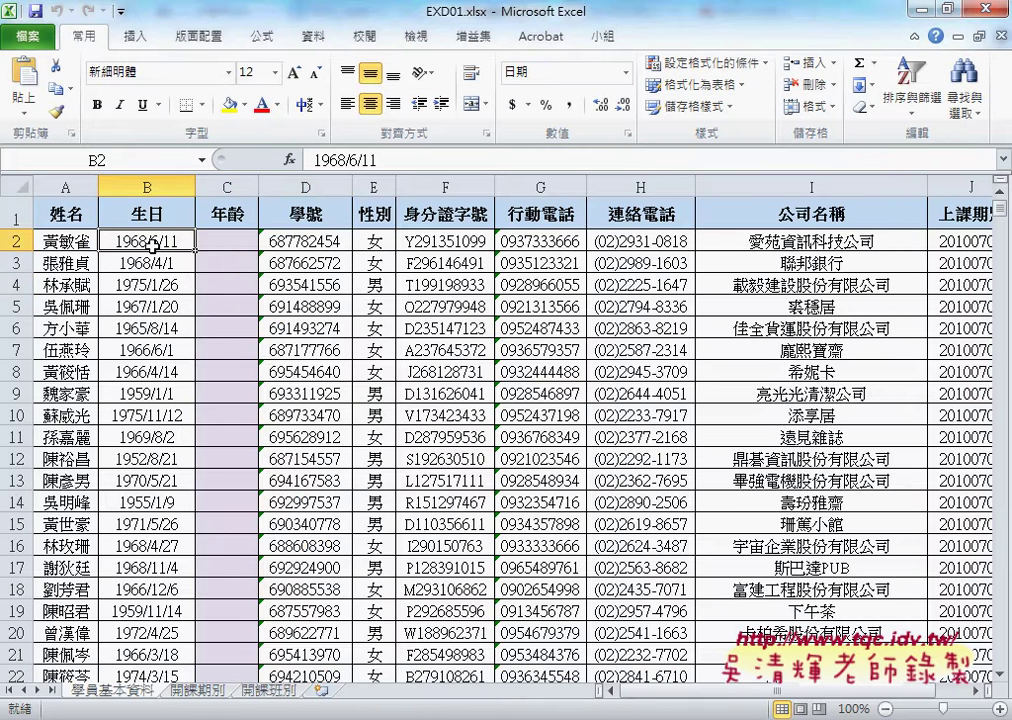
left_click(224, 244)
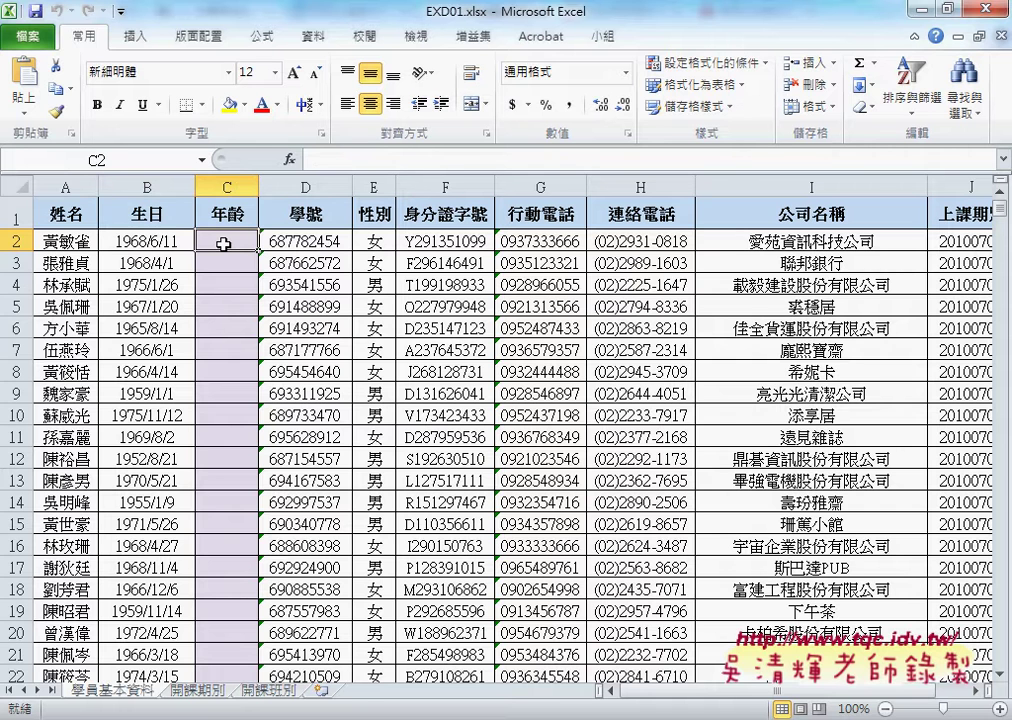
left_click(181, 243)
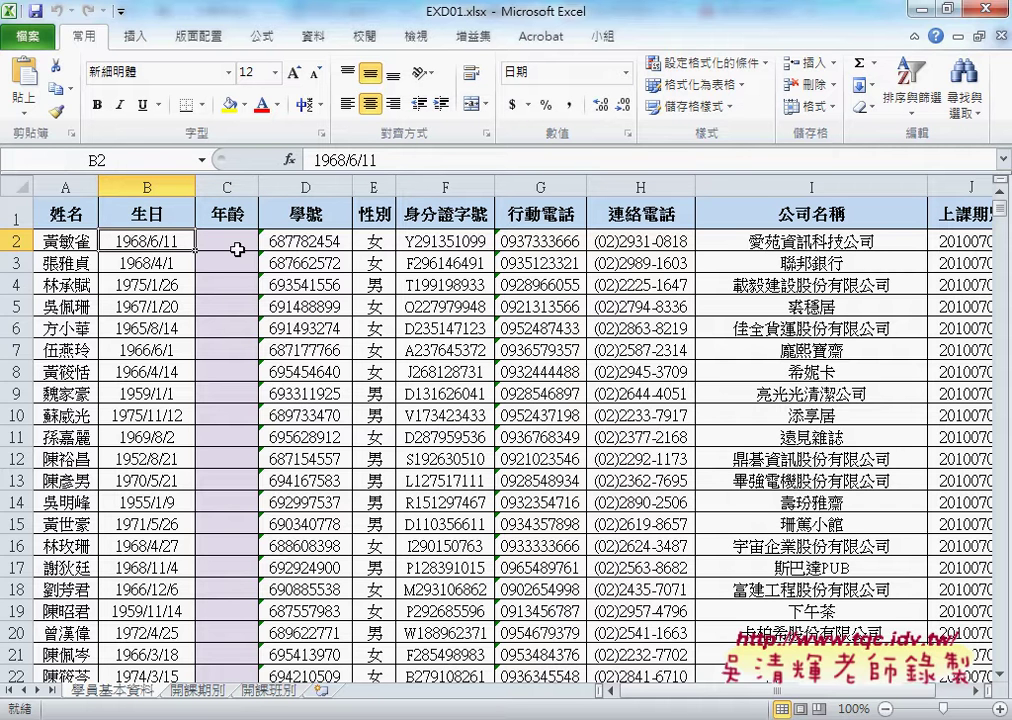
left_click(235, 245)
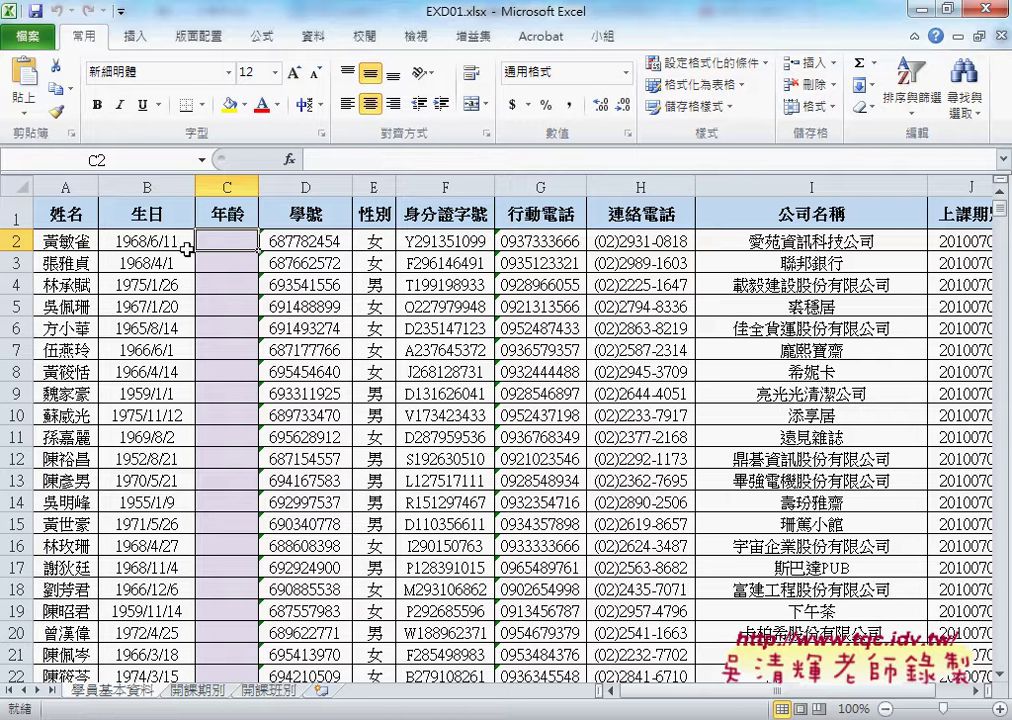
left_click(153, 243)
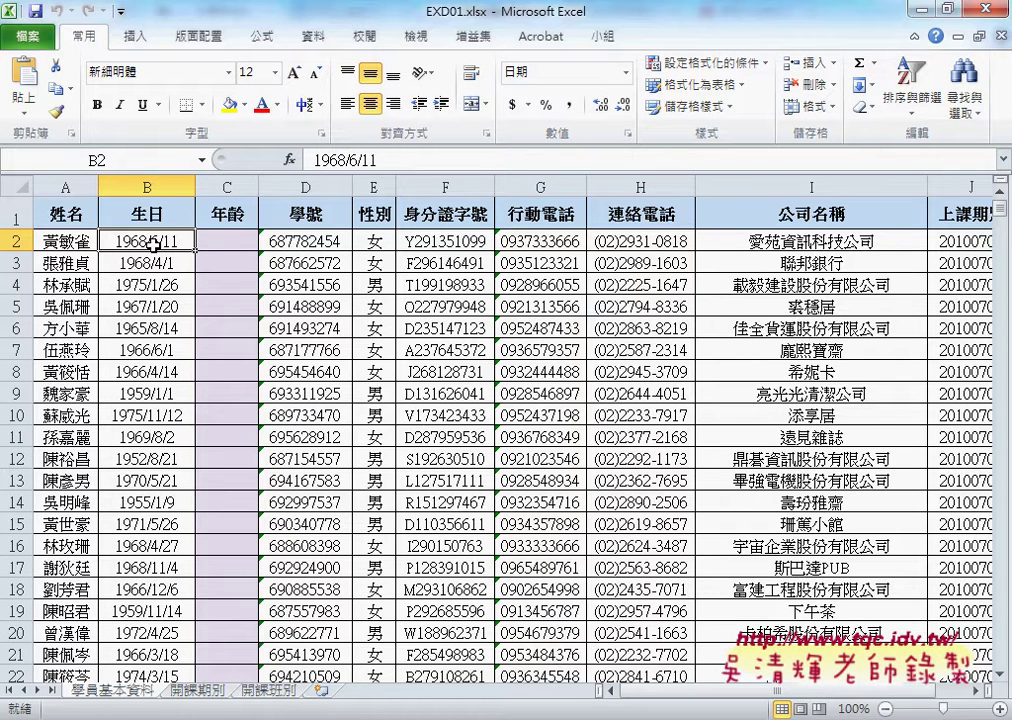
key("ctrl+Down")
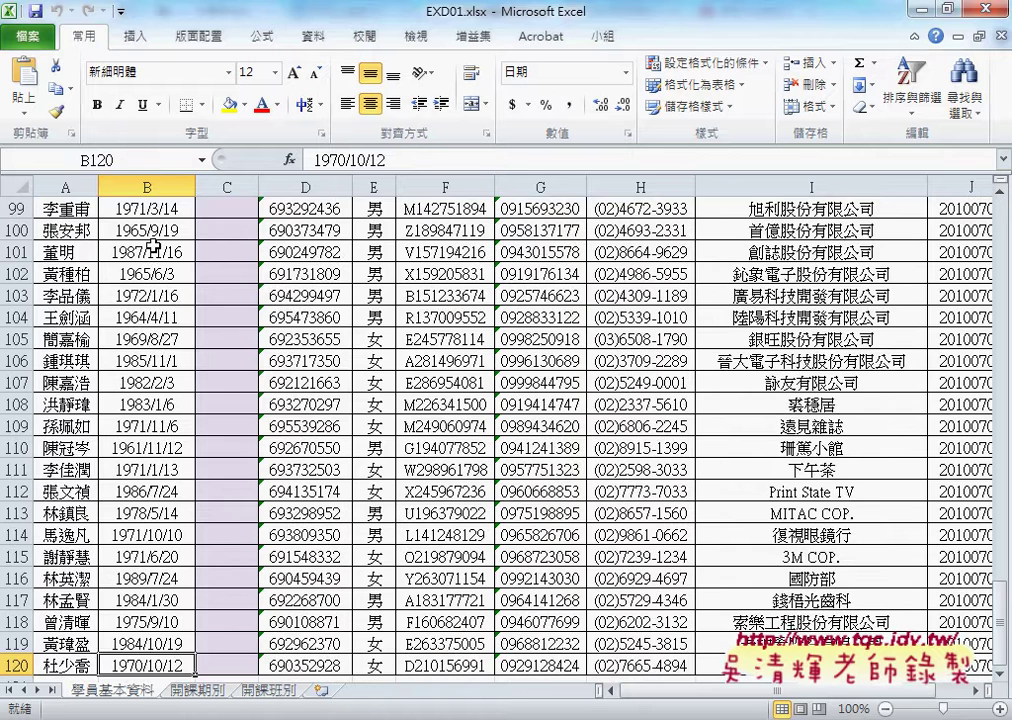
key("ctrl+Up")
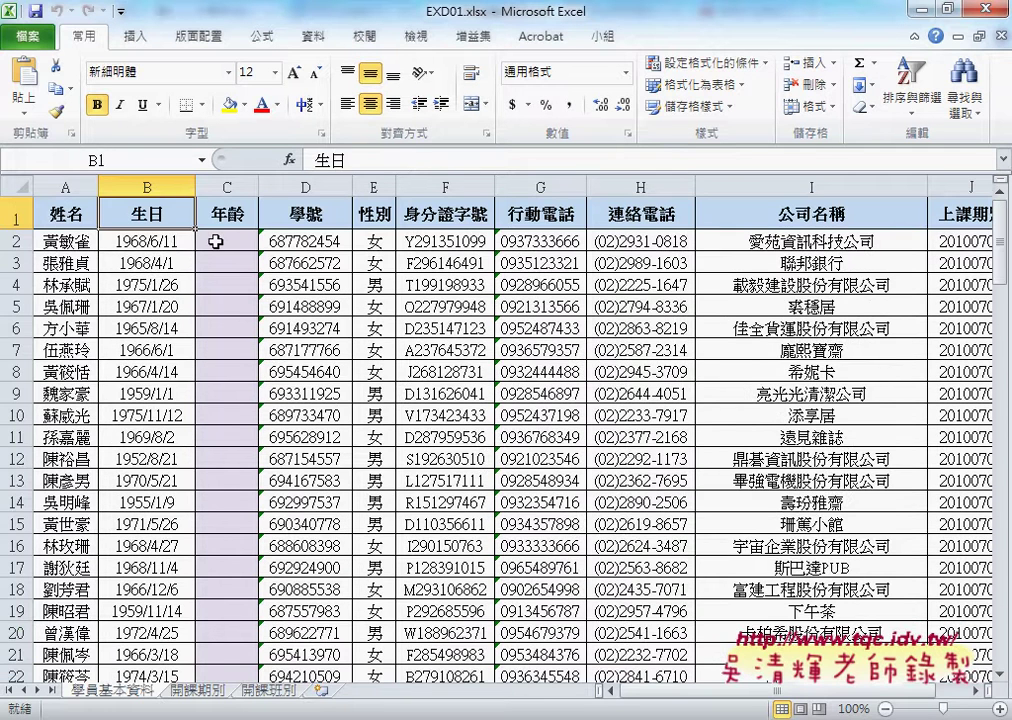
left_click(218, 240)
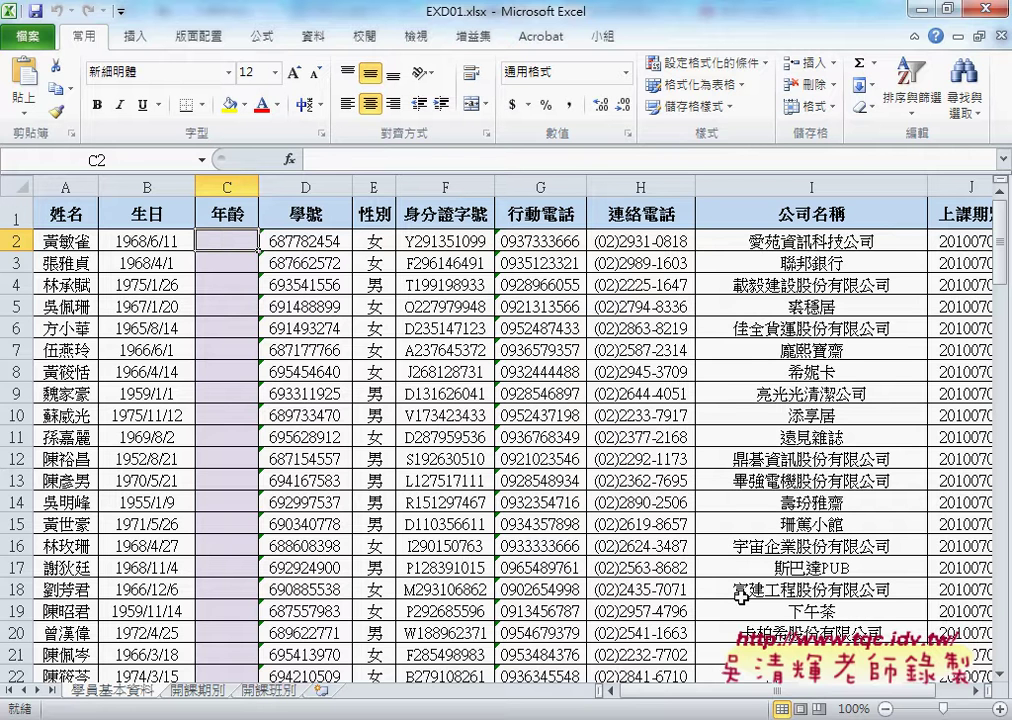
scroll(785, 695, "right", 1)
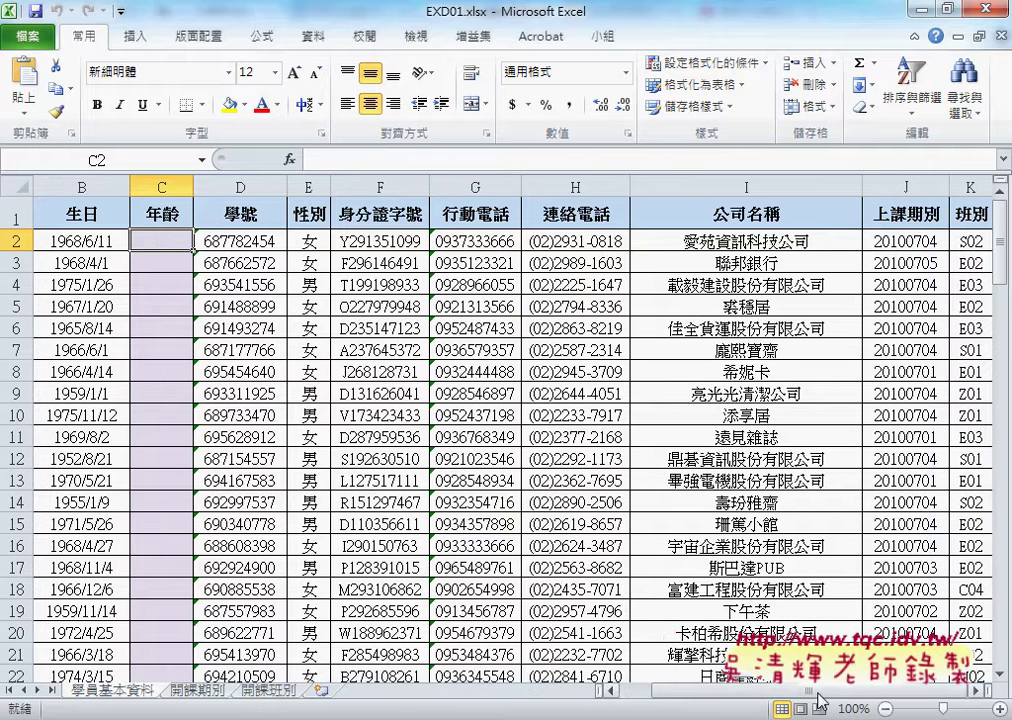
Step: On the 開課期別 sheet, compare the empty end-date cell D2 with the start date in C2
left_click(194, 692)
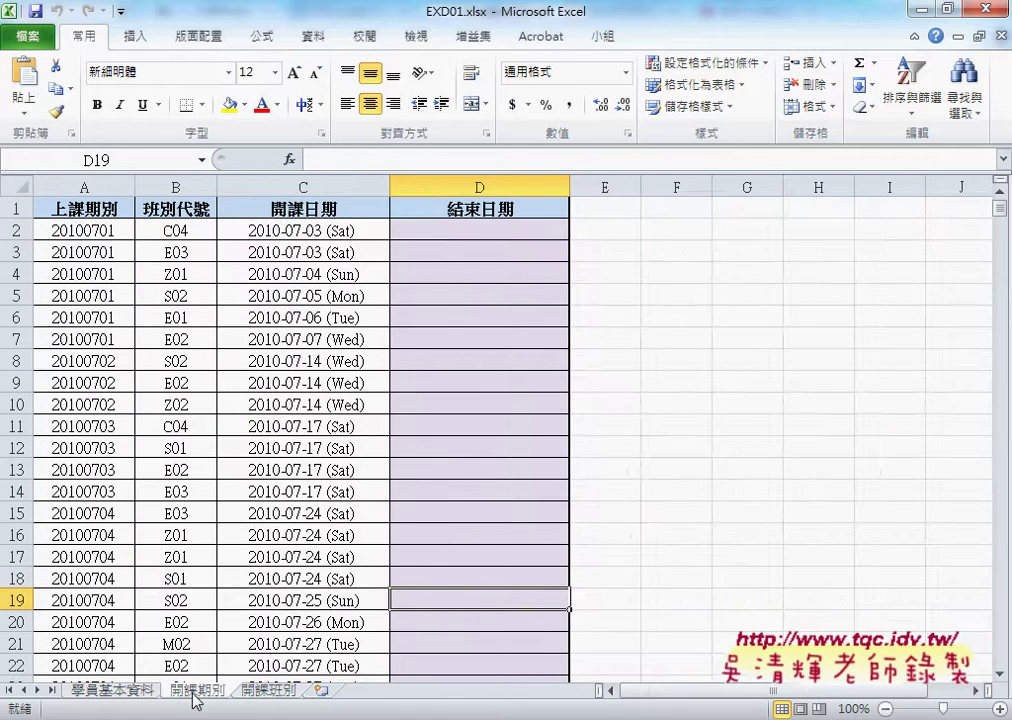
left_click(480, 232)
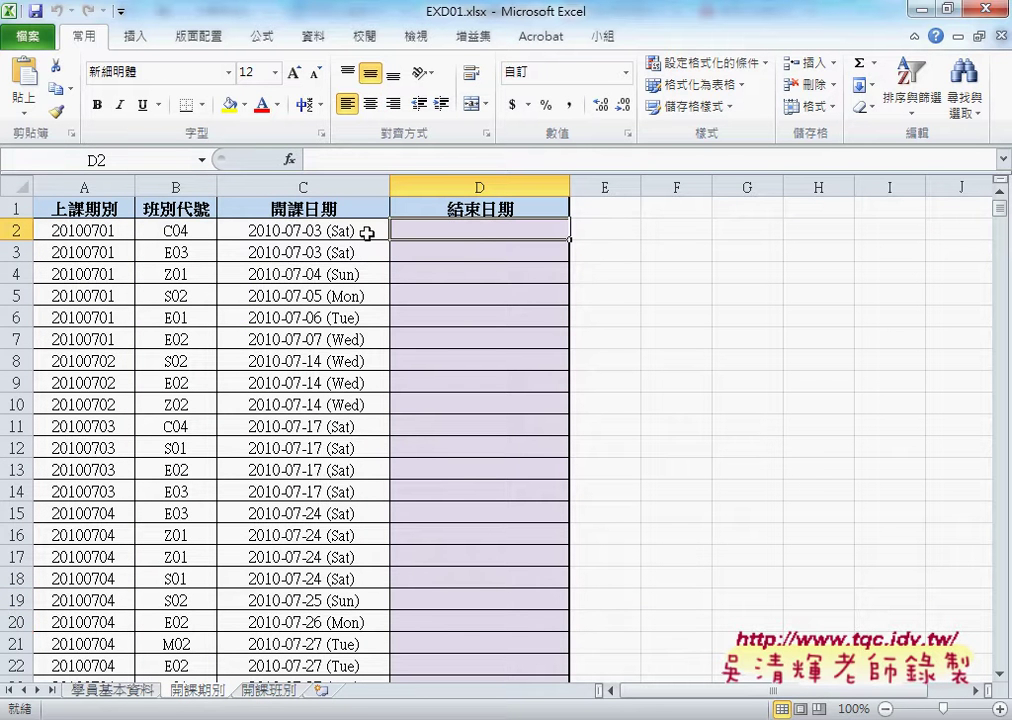
left_click(292, 232)
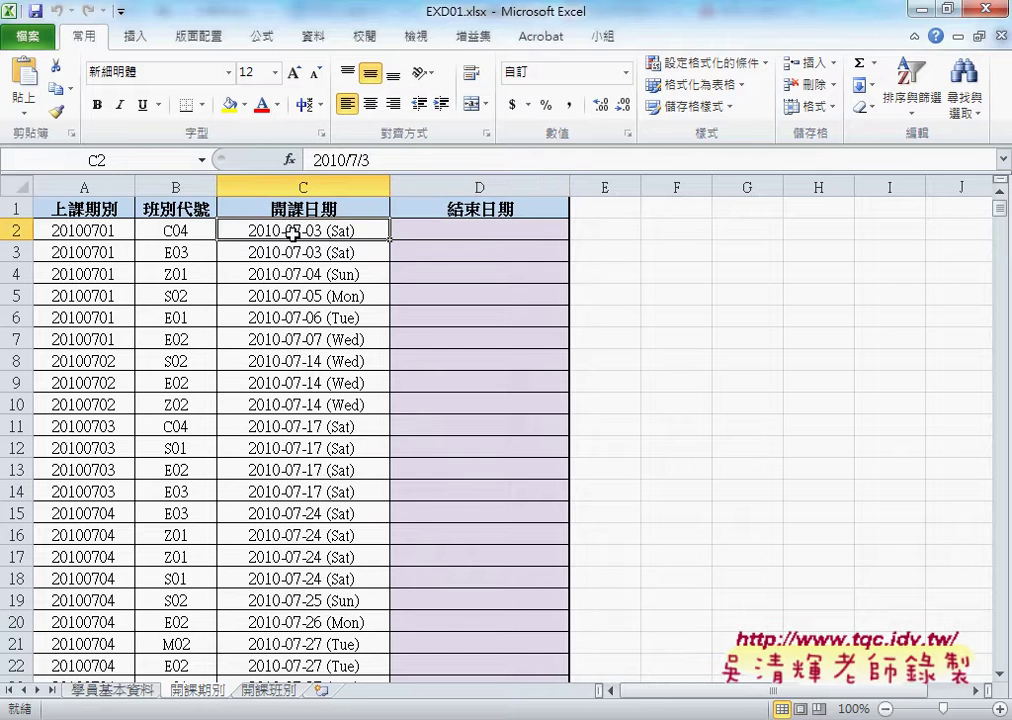
left_click(480, 228)
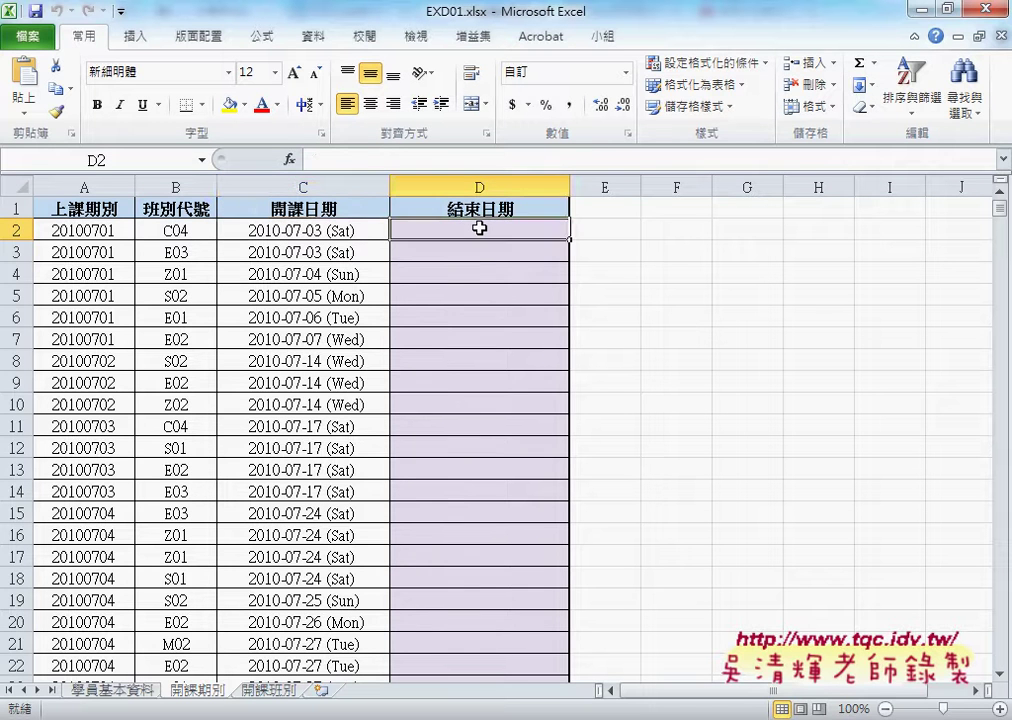
left_click(355, 232)
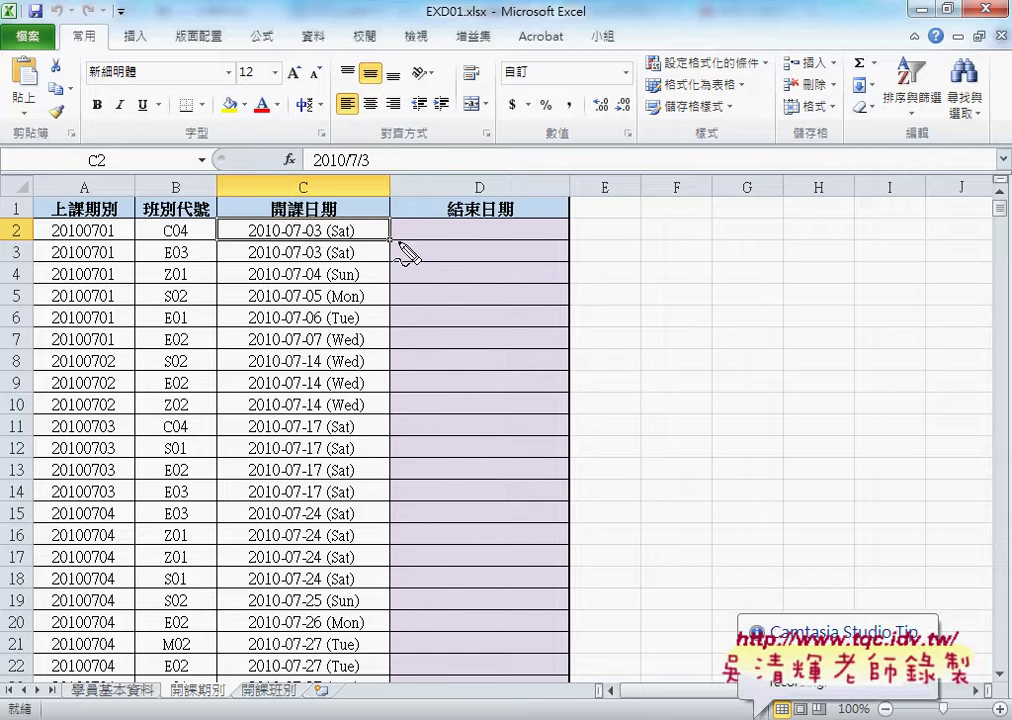
Step: Highlight the 2010-07-03 start date, class code C04 and the 開課班別 sheet tab with the pen, then clear it
mouse_move(378, 242)
left_mouse_down()
mouse_move(237, 241)
mouse_move(334, 208)
mouse_move(373, 226)
left_mouse_up()
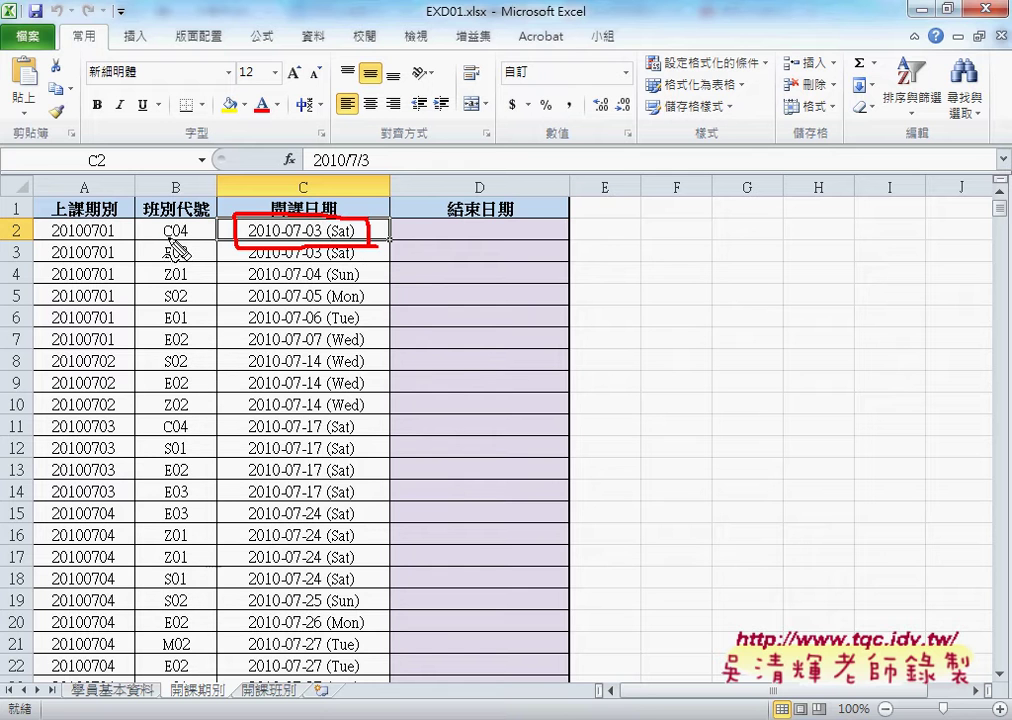
left_click_drag(162, 239, 196, 242)
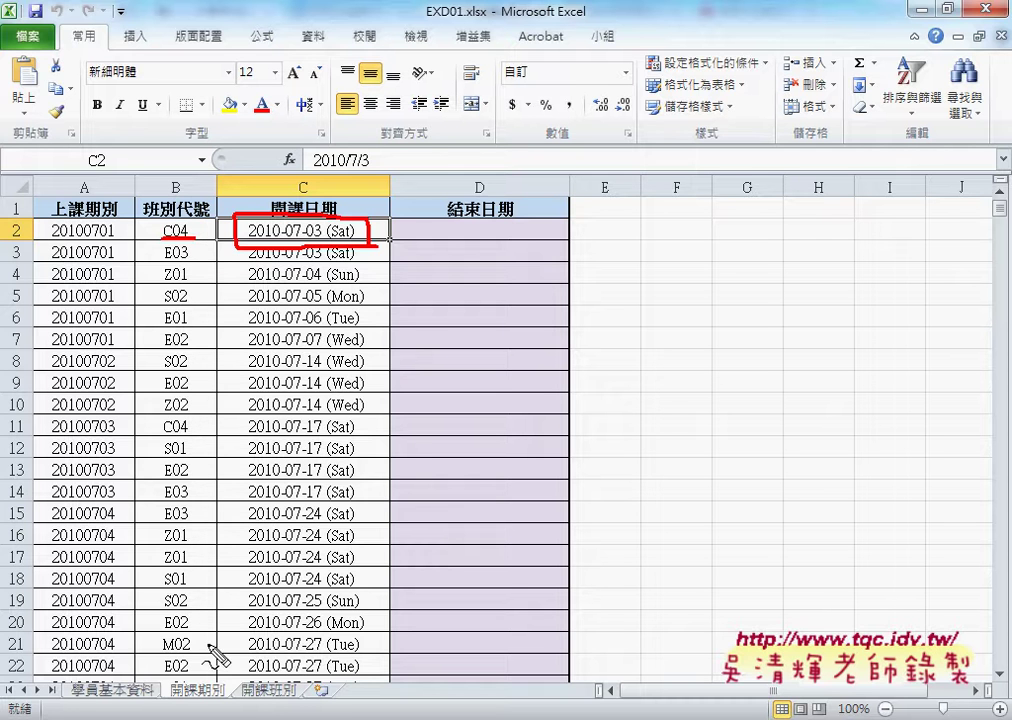
mouse_move(297, 705)
left_mouse_down()
mouse_move(244, 701)
mouse_move(262, 668)
left_mouse_up()
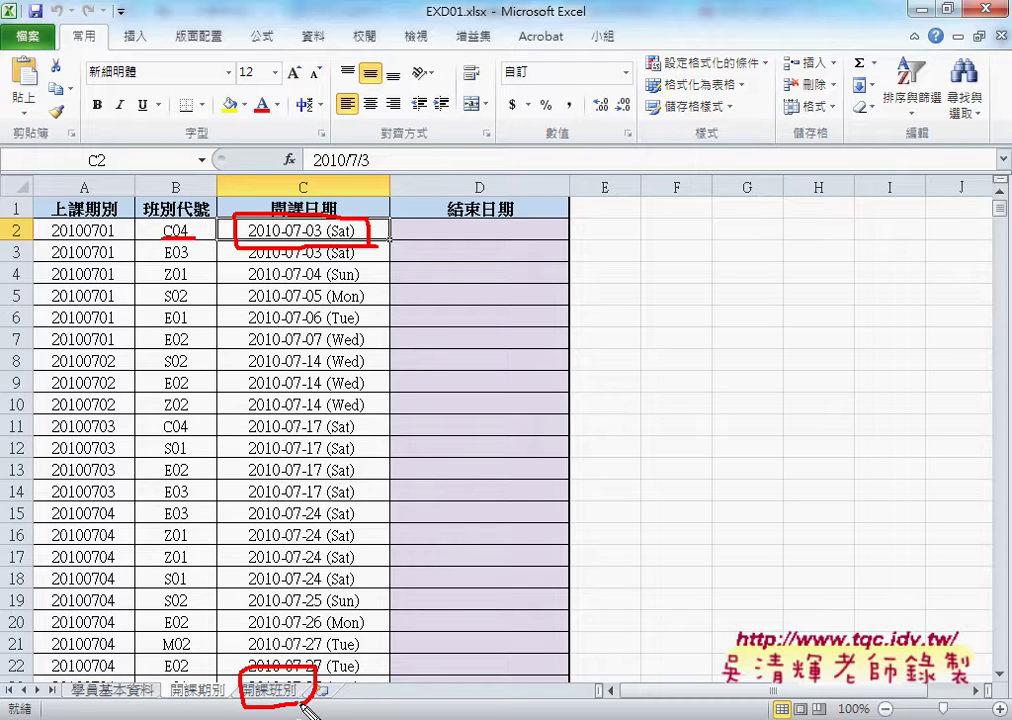
key("Escape")
Step: On 開課班別, find class C04 and read its 30 course hours, then go back to 開課期別
left_click(270, 690)
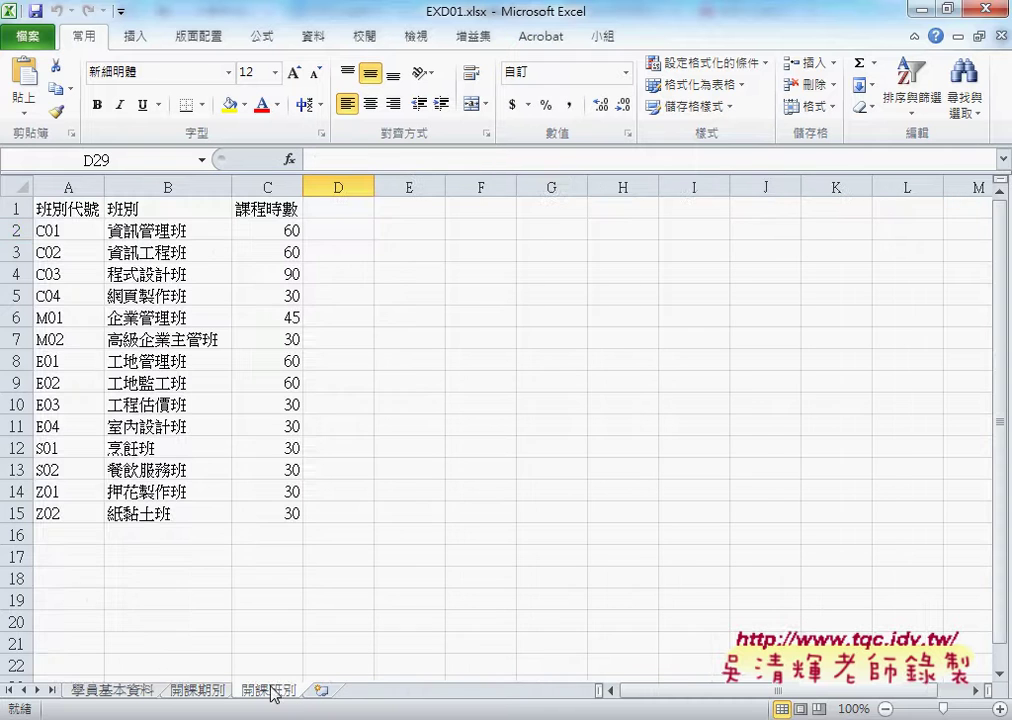
left_click(74, 296)
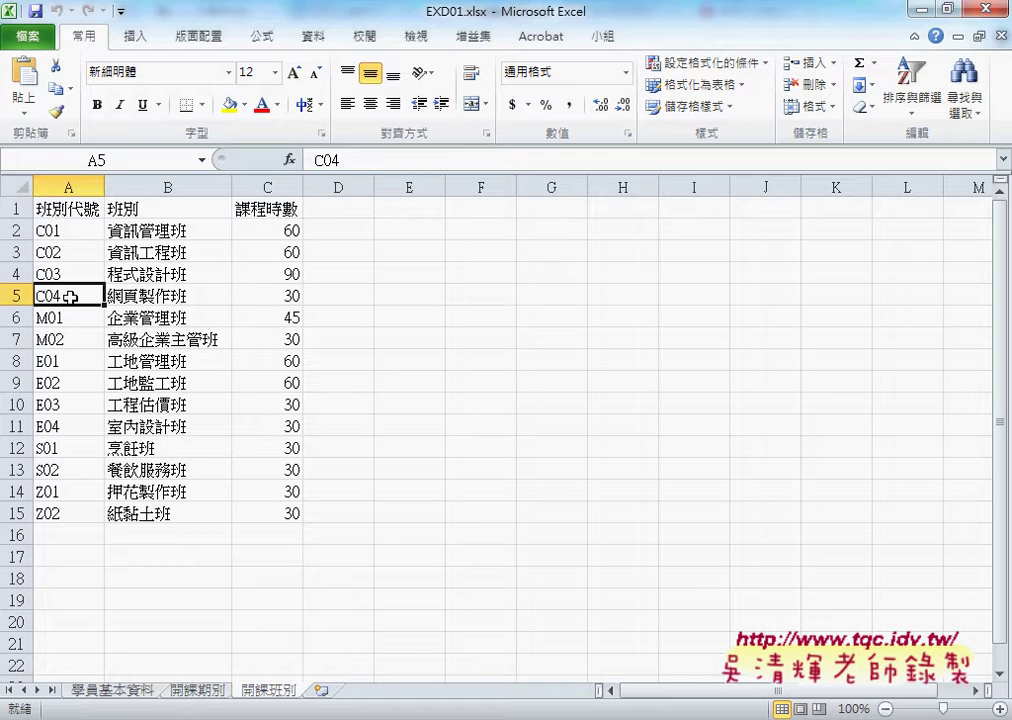
left_click(283, 296)
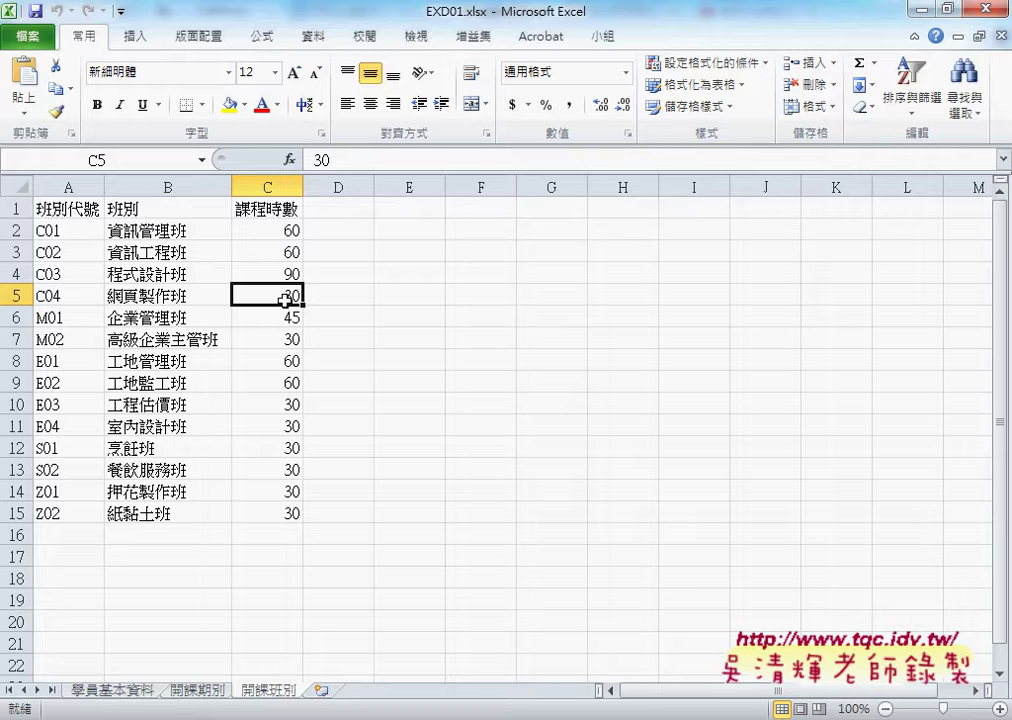
left_click(200, 690)
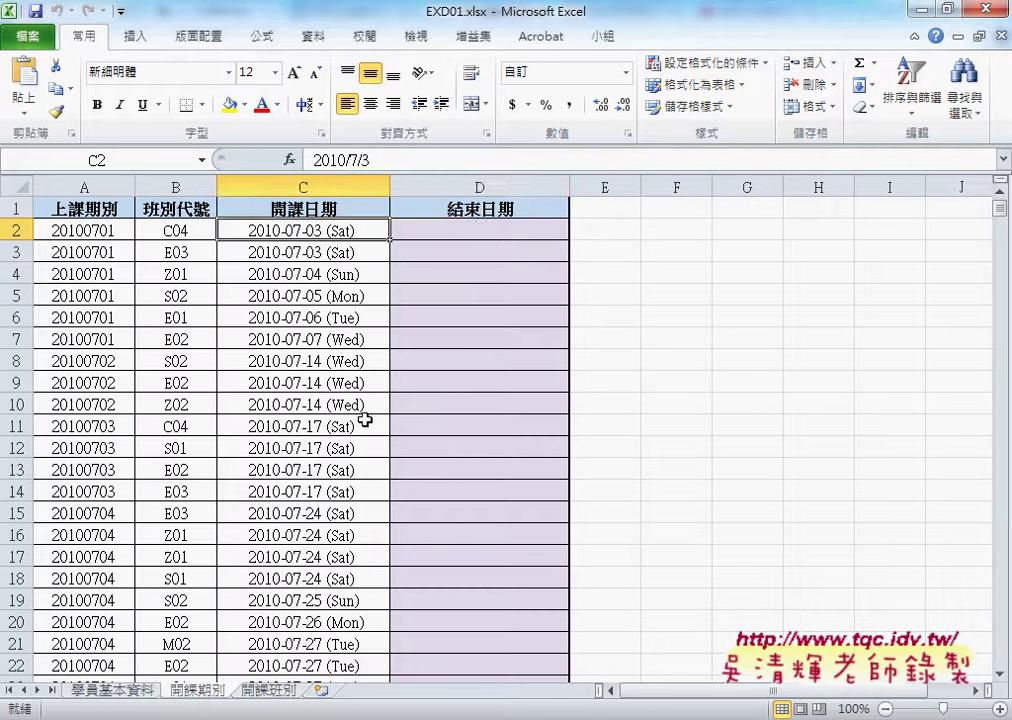
left_click(474, 228)
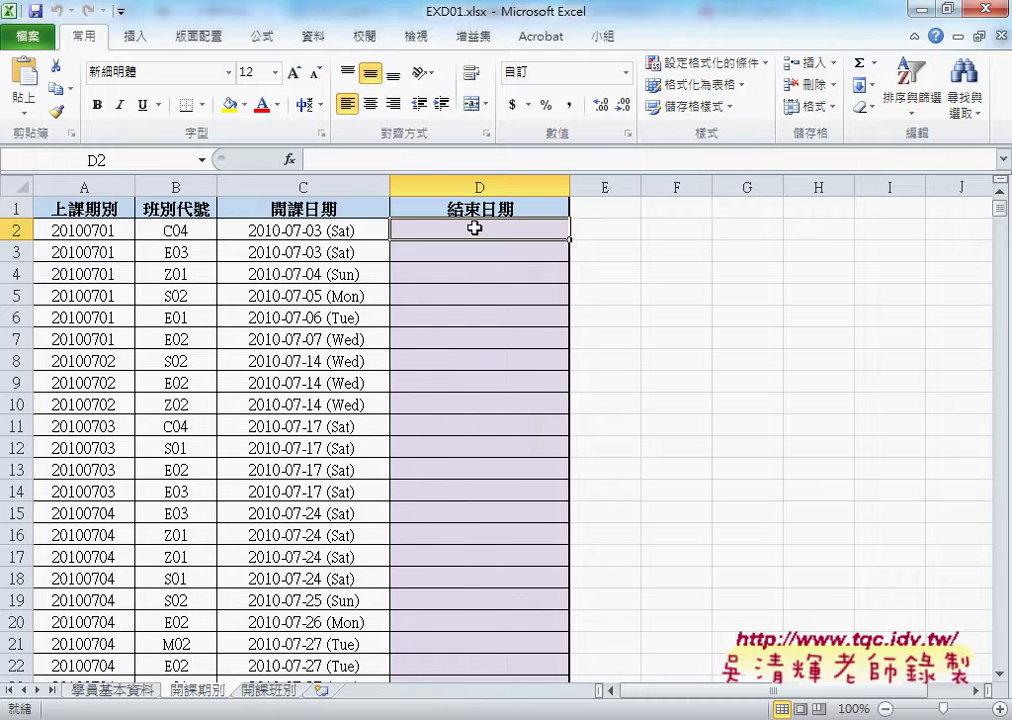
scroll(387, 308, "down", 5)
scroll(387, 308, "up", 2)
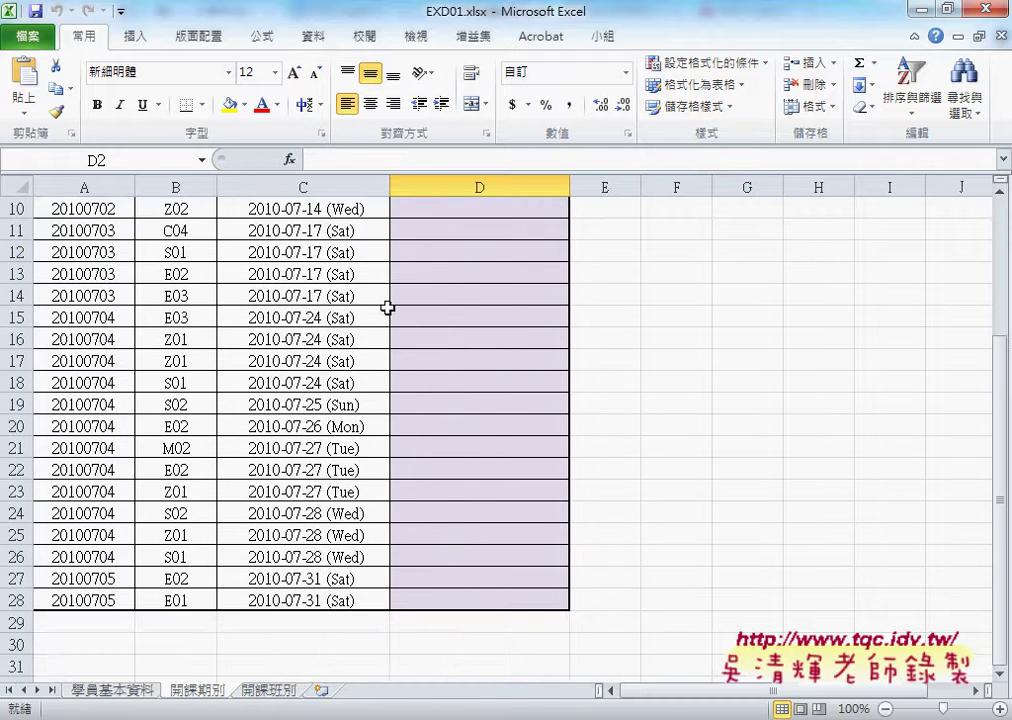
scroll(387, 308, "up", 3)
left_click(495, 250)
left_click(501, 233)
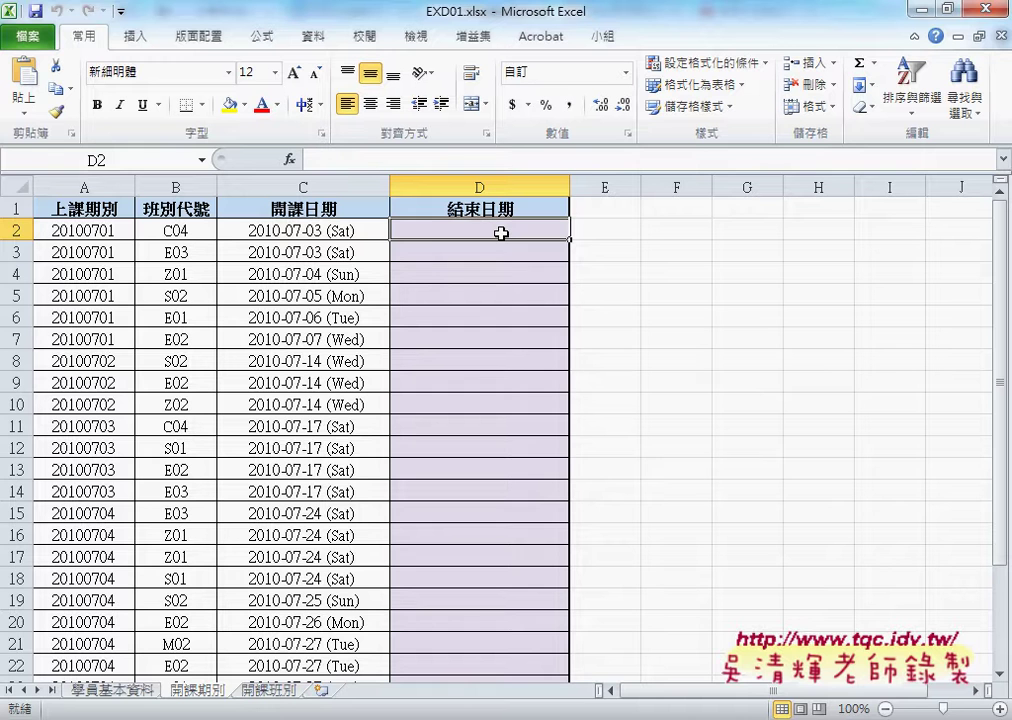
left_click(330, 235)
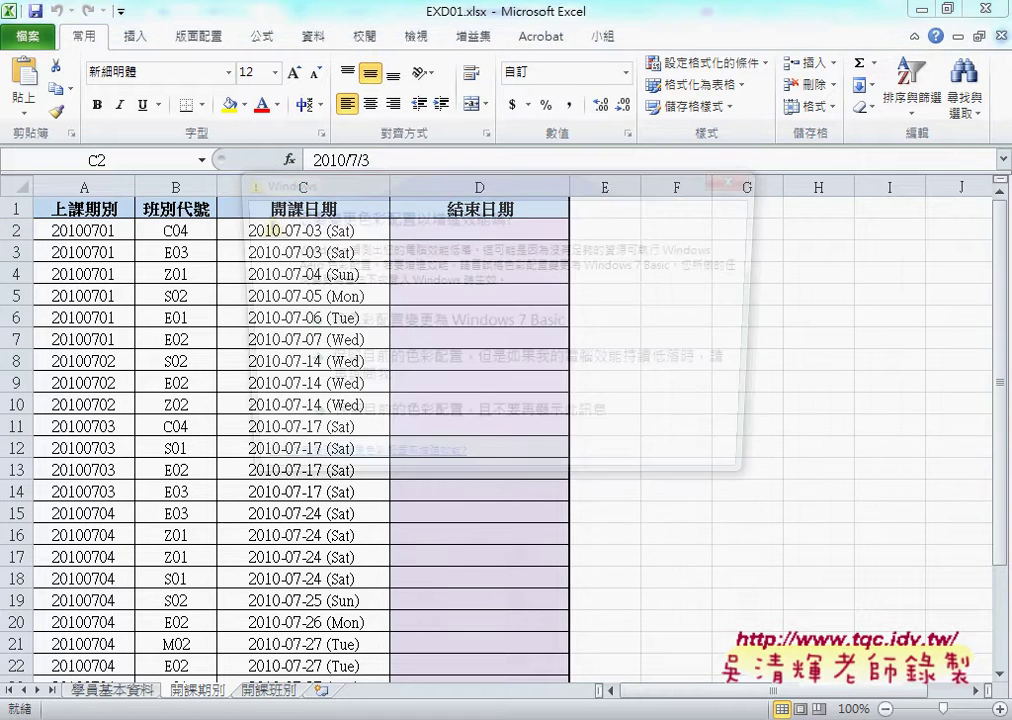
left_click(332, 625)
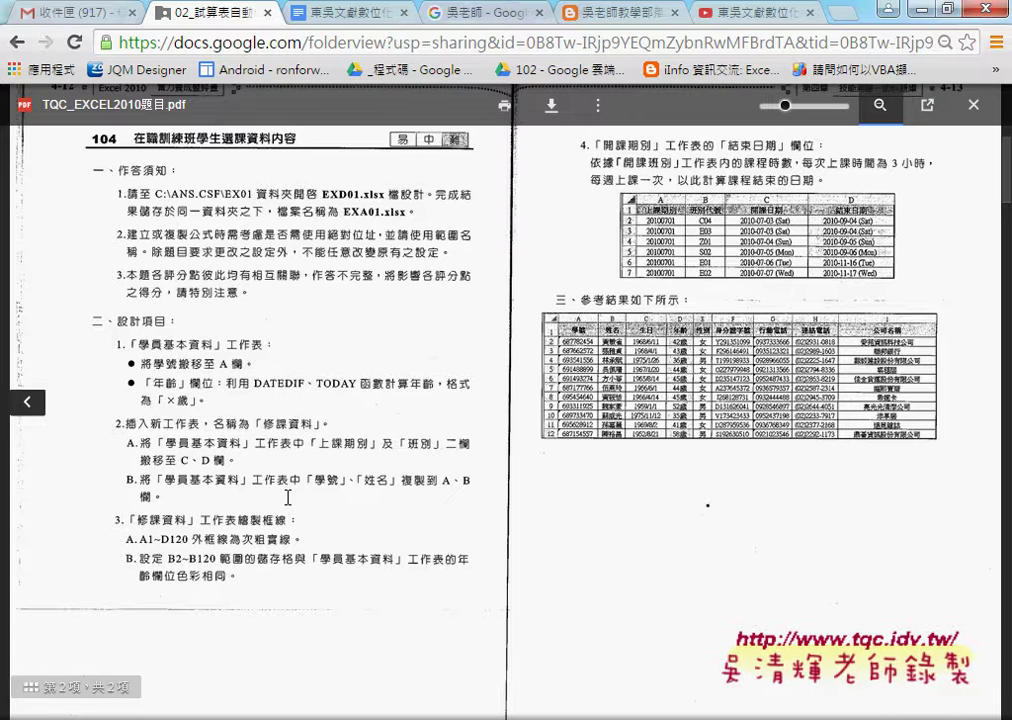
Step: Switch to the completed 104.xlsx workbook to see ages shown like 47歲
key("alt+Tab")
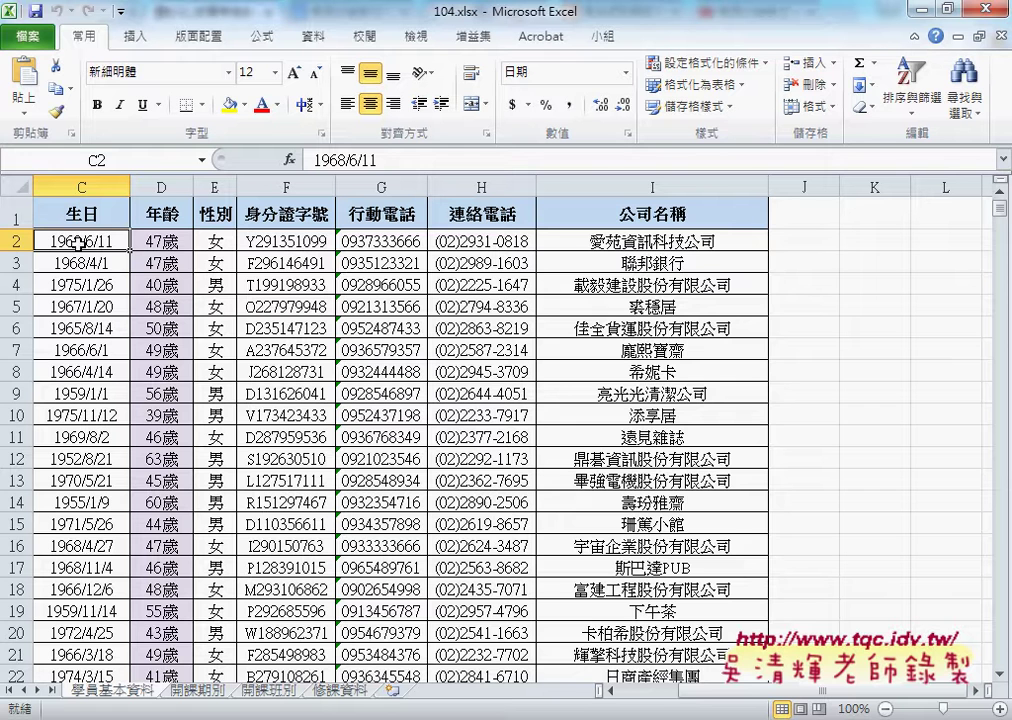
left_click(170, 241)
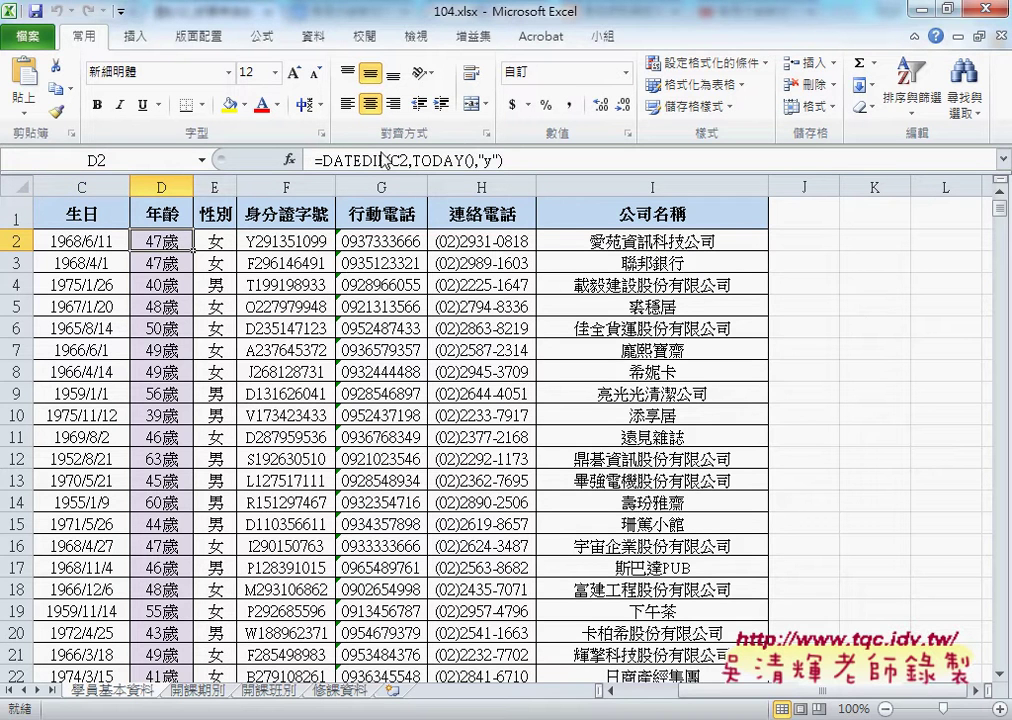
left_click(103, 241)
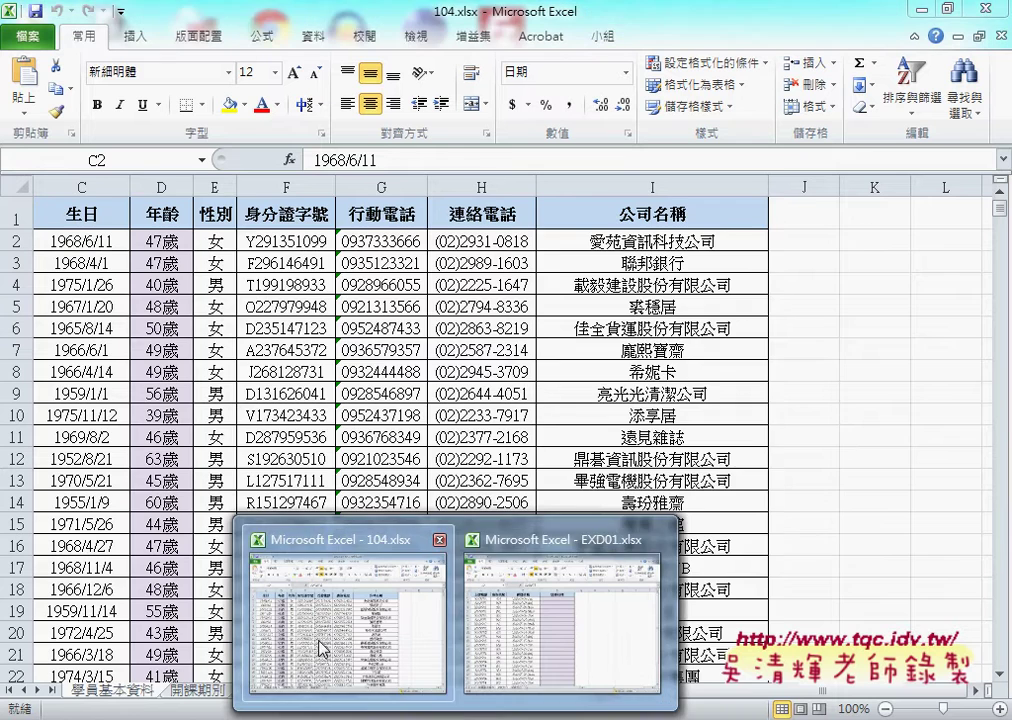
mouse_move(561, 610)
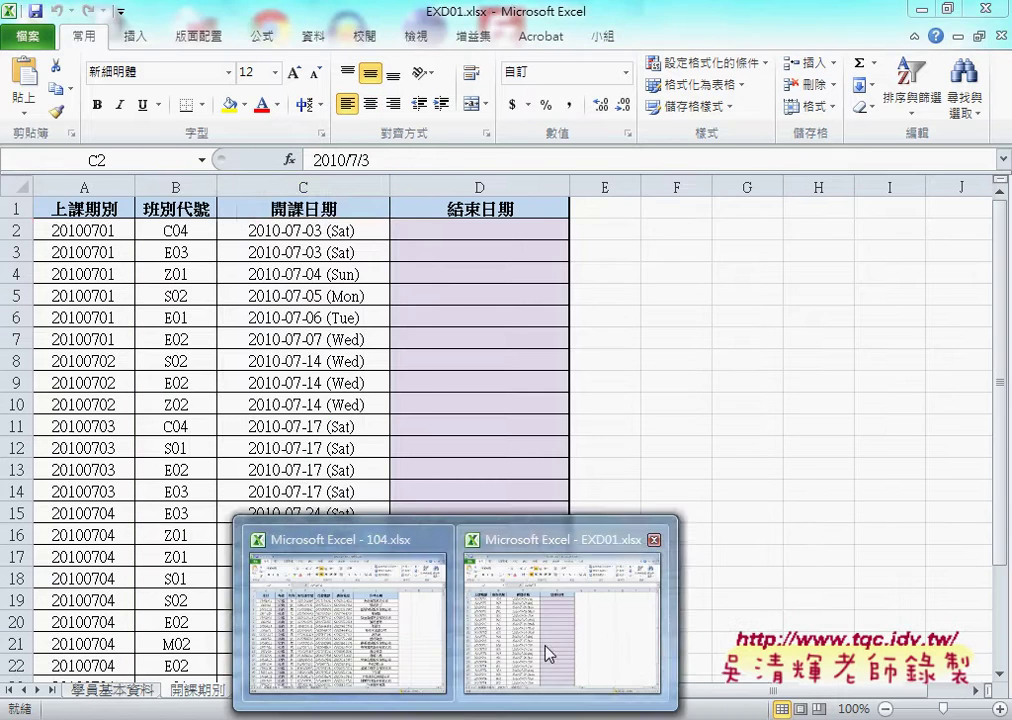
Step: On EXD01.xlsx's 學員基本資料 sheet, select C2 and browse the 日期及時間 functions in Insert Function
left_click(545, 655)
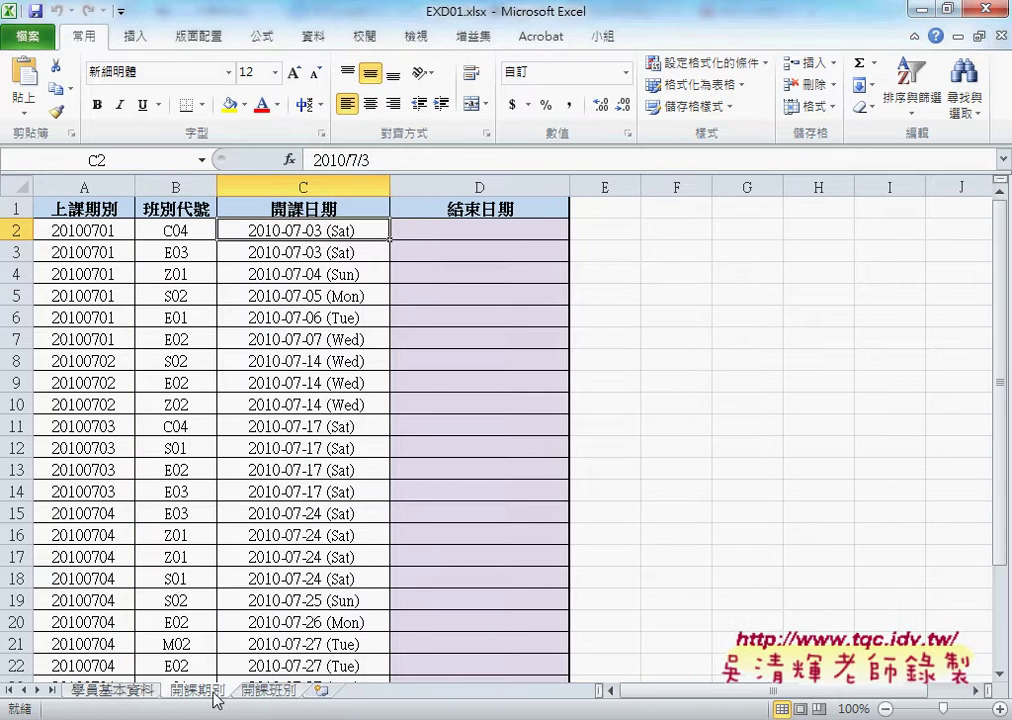
left_click(112, 690)
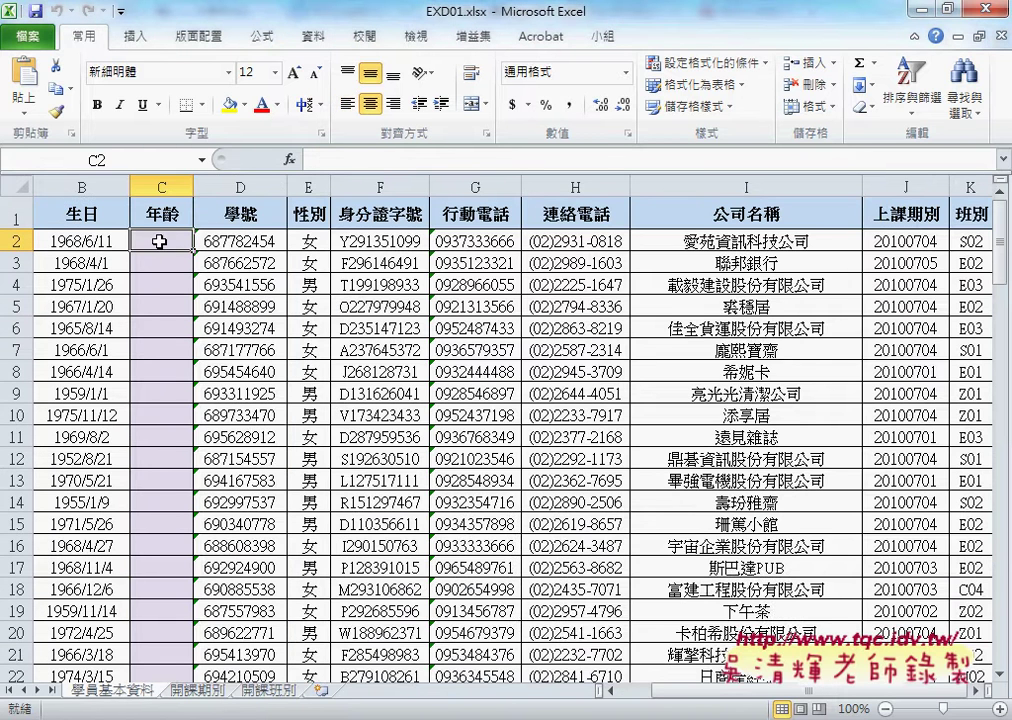
left_click(345, 163)
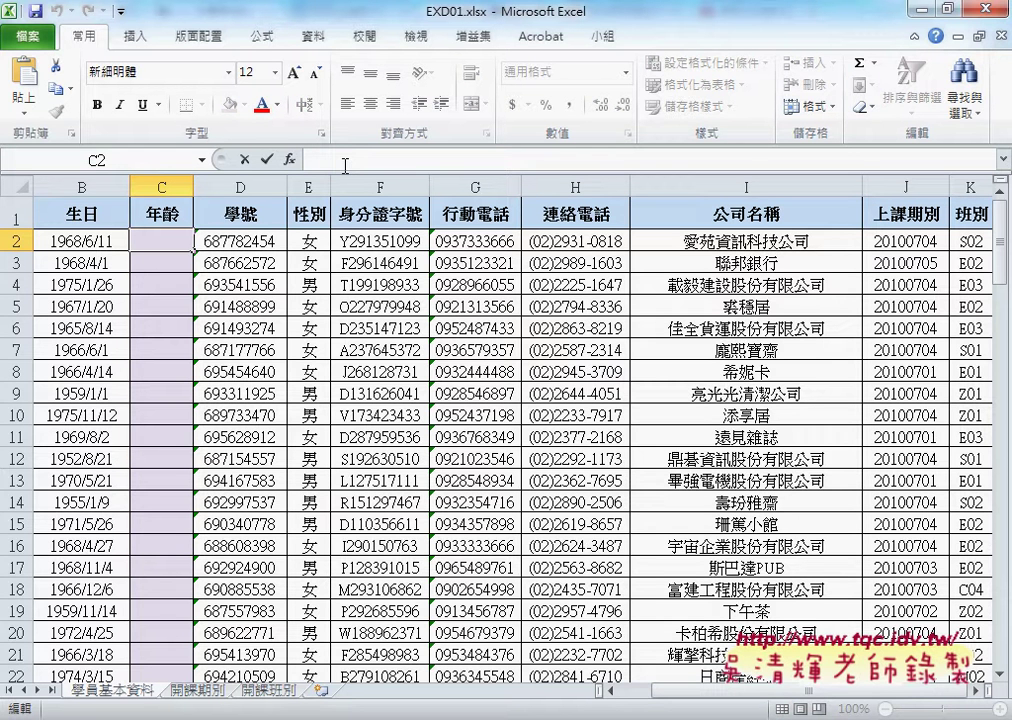
left_click(290, 159)
left_click(450, 271)
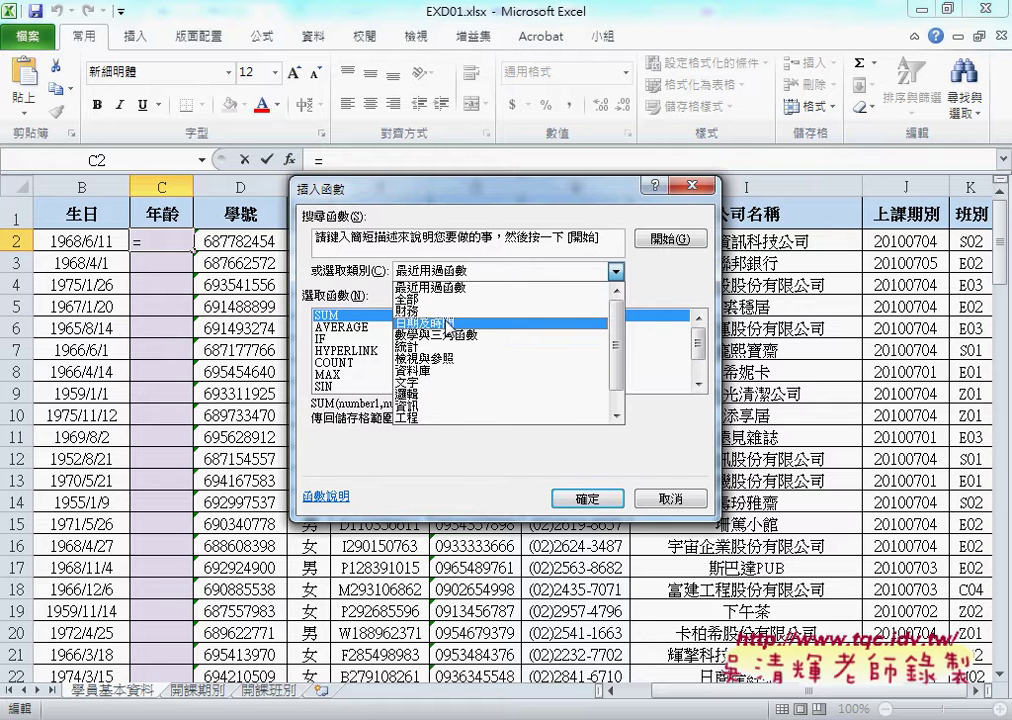
left_click(448, 322)
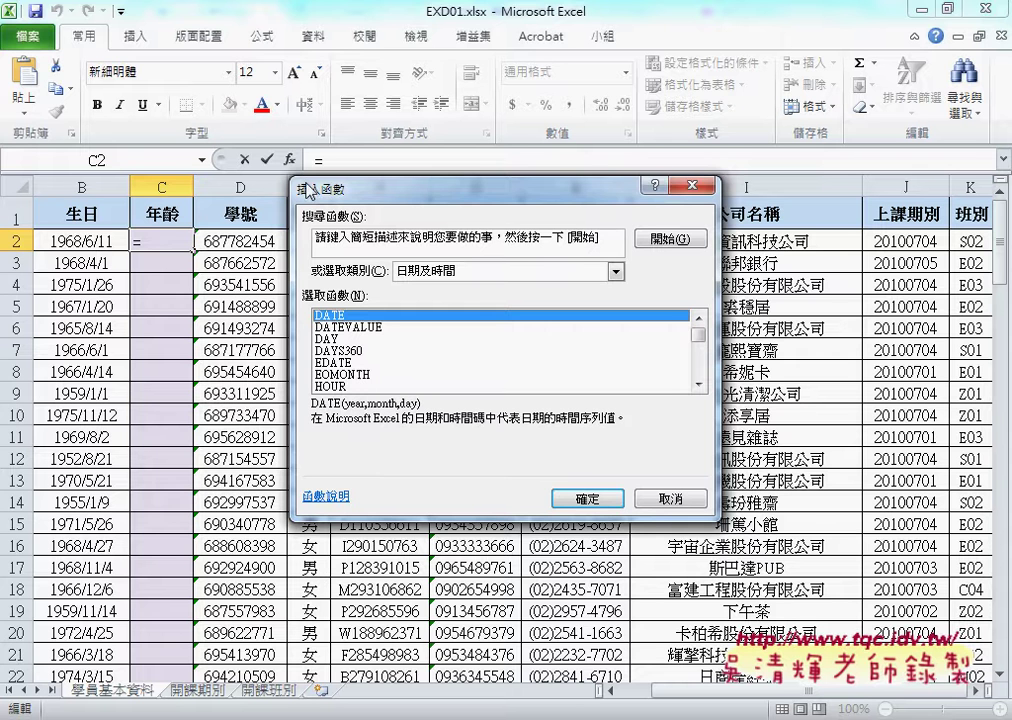
Step: Enter =DATEDIF(B2,TODAY(),"Y") in C2 so it shows the age 47
left_click(660, 499)
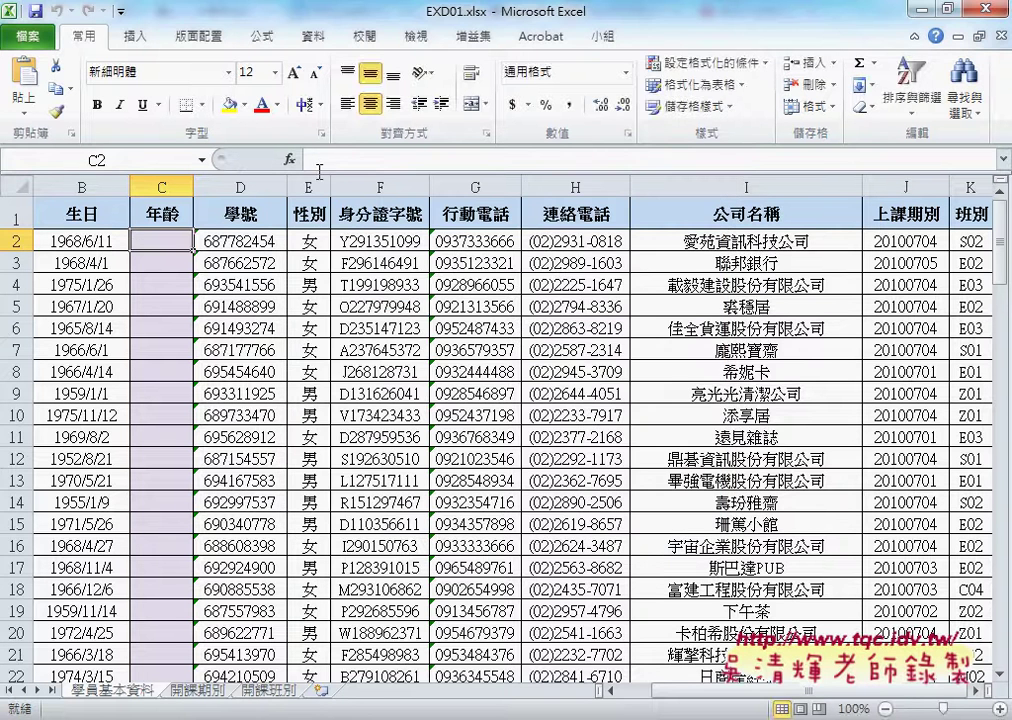
type("ㄦ")
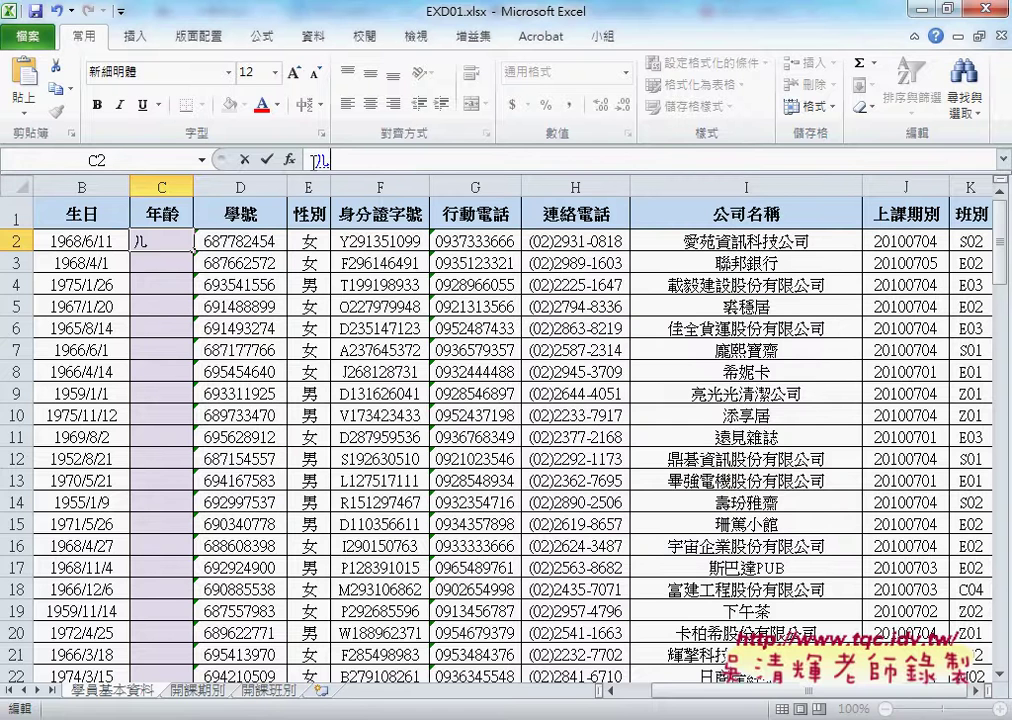
key("Escape")
type("=")
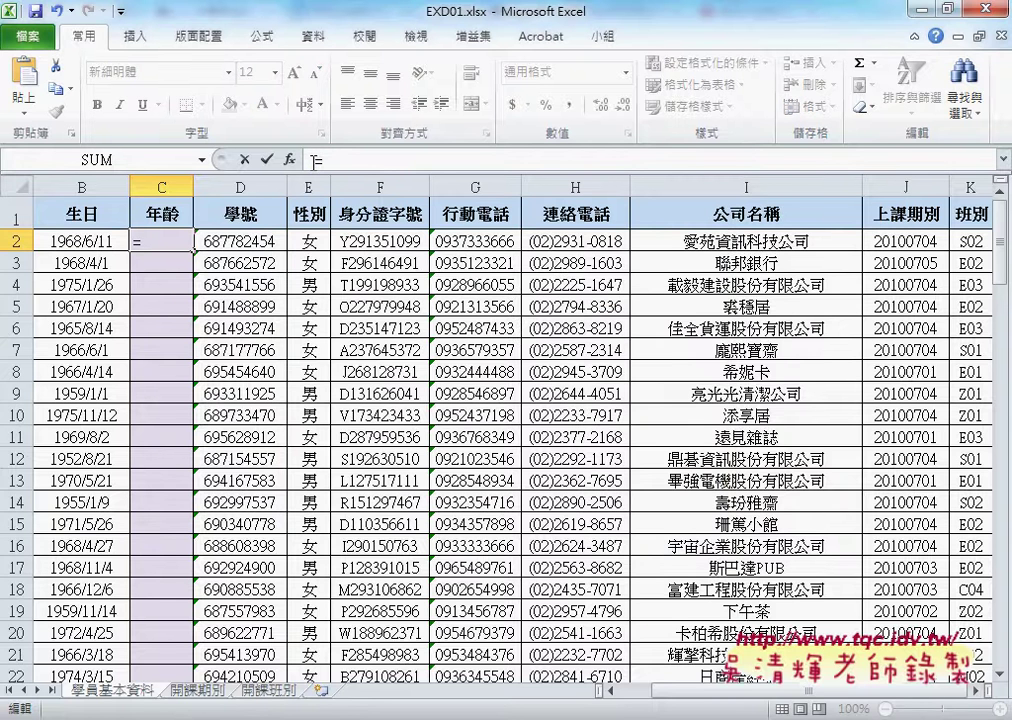
type("date")
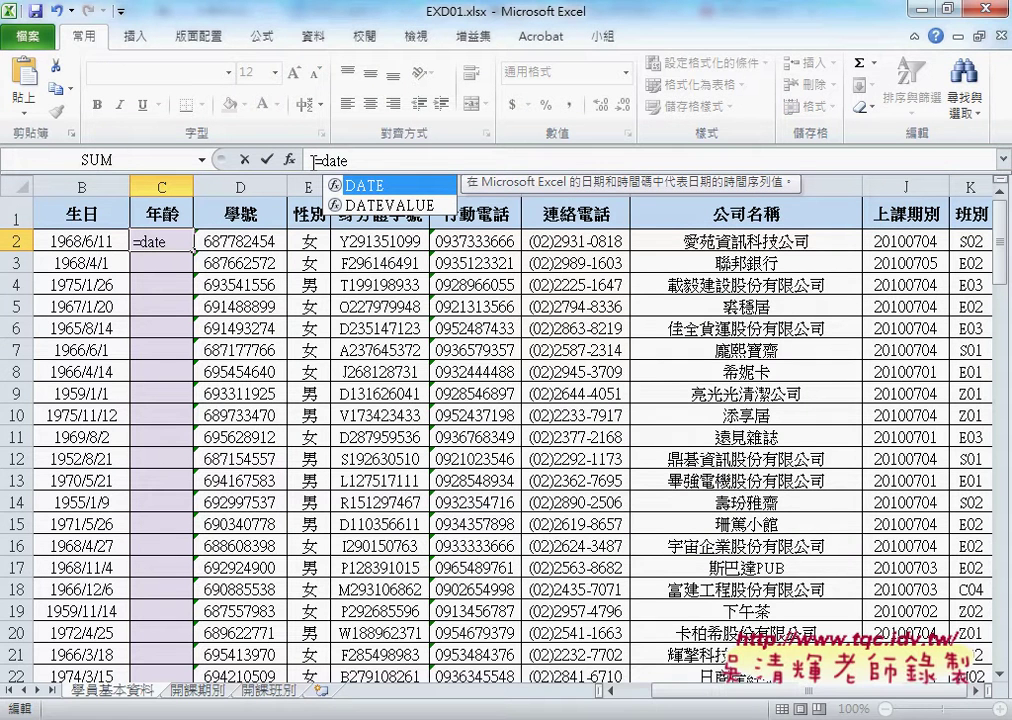
type("d")
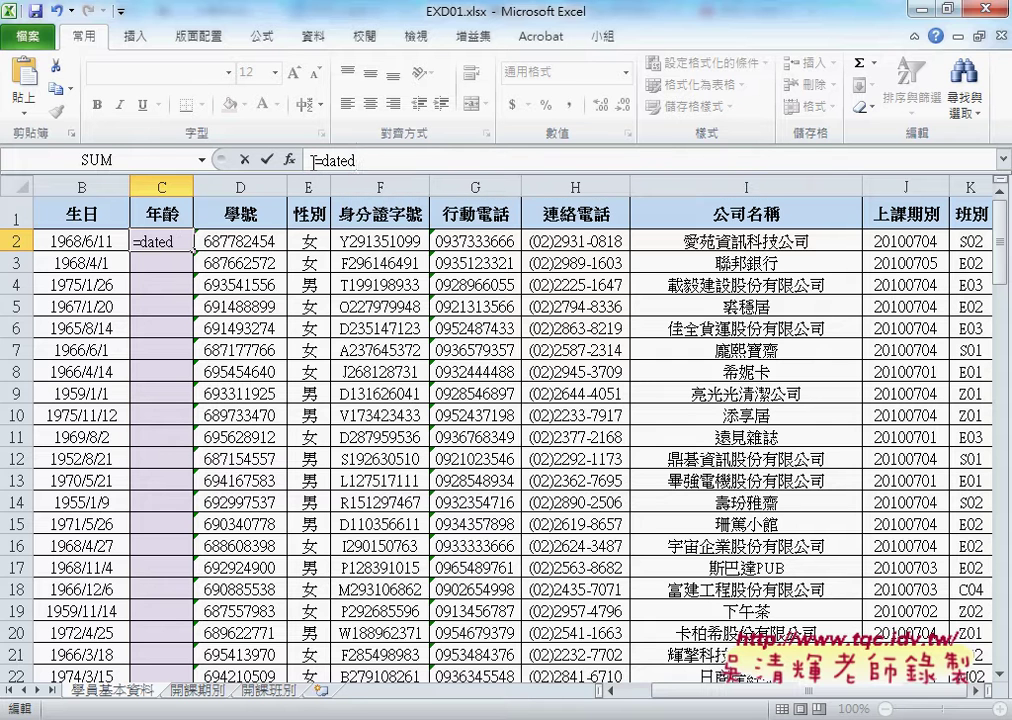
type("if")
type("(")
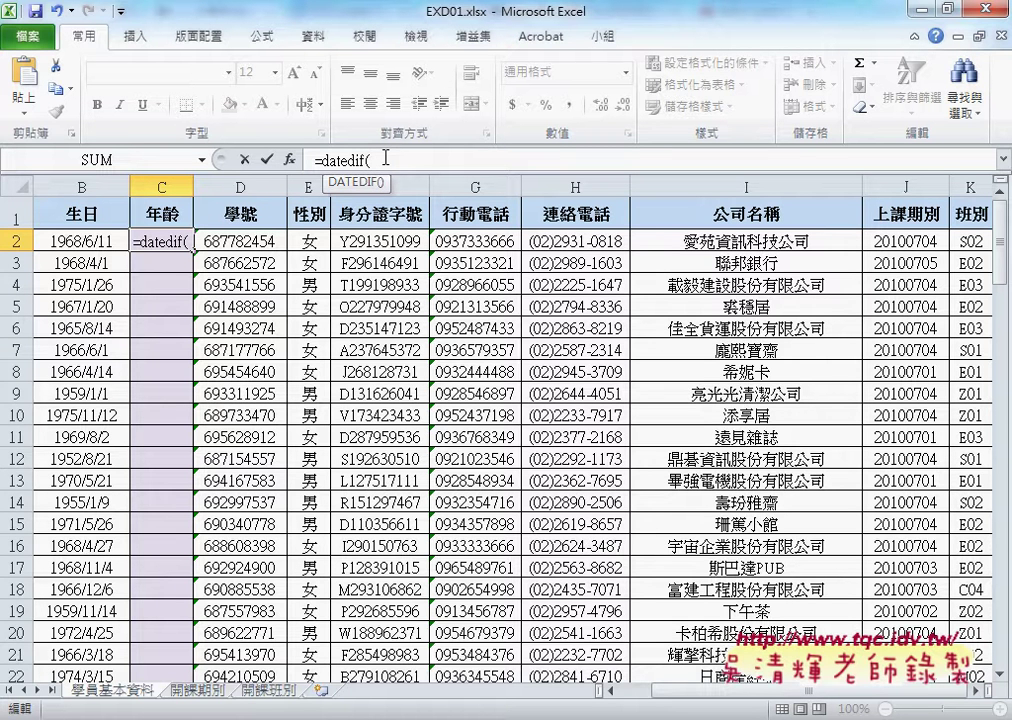
left_click(82, 243)
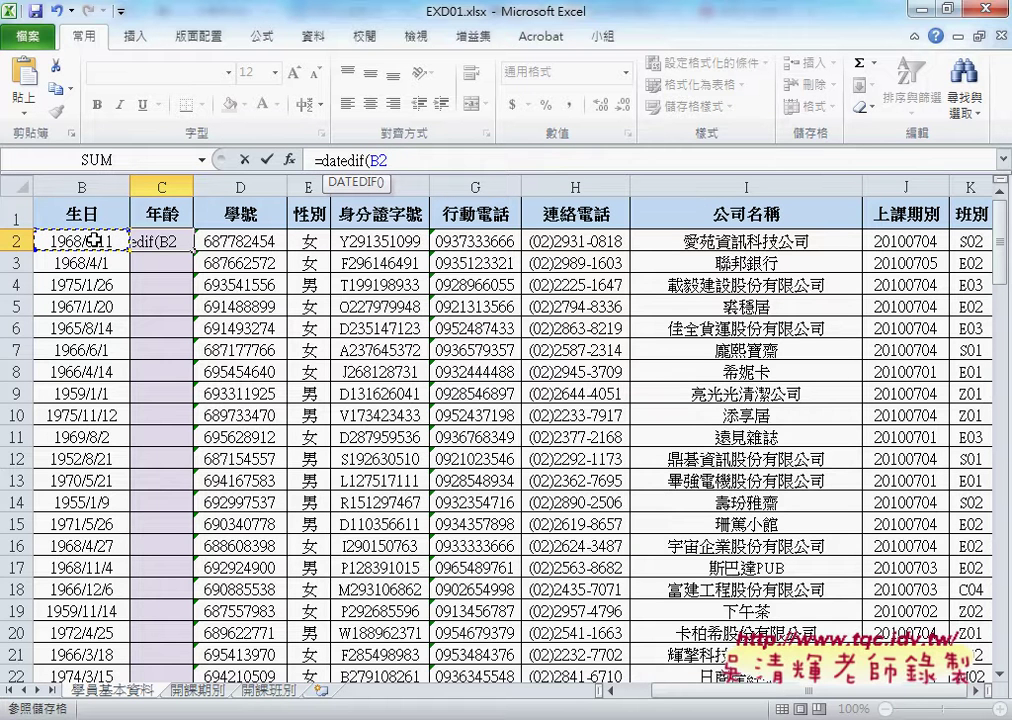
type(",")
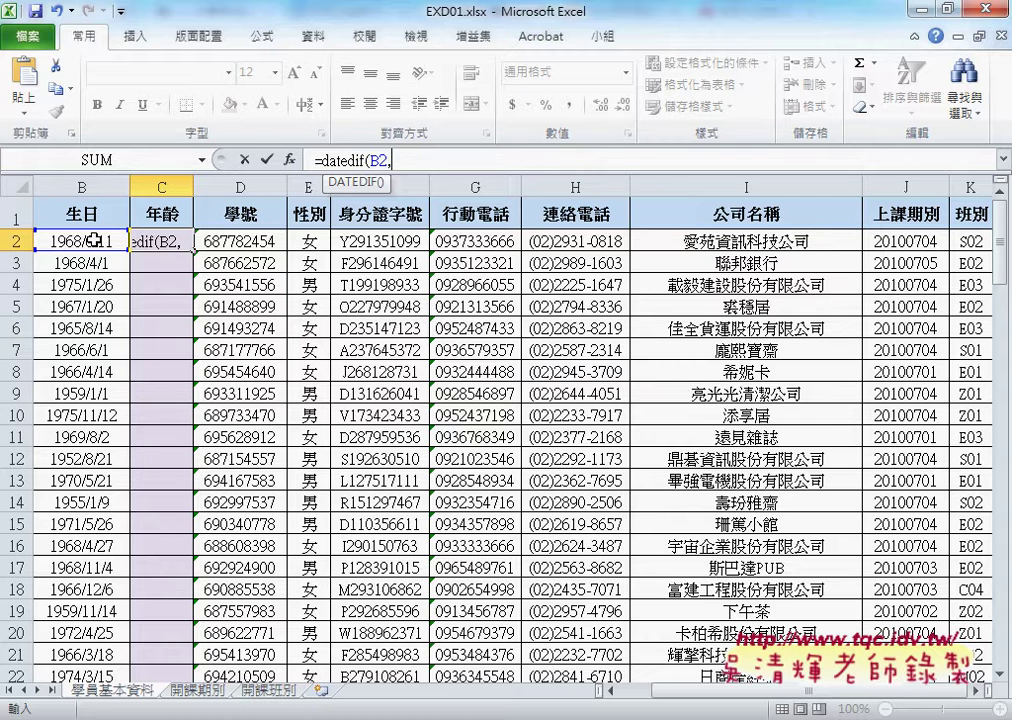
type("t")
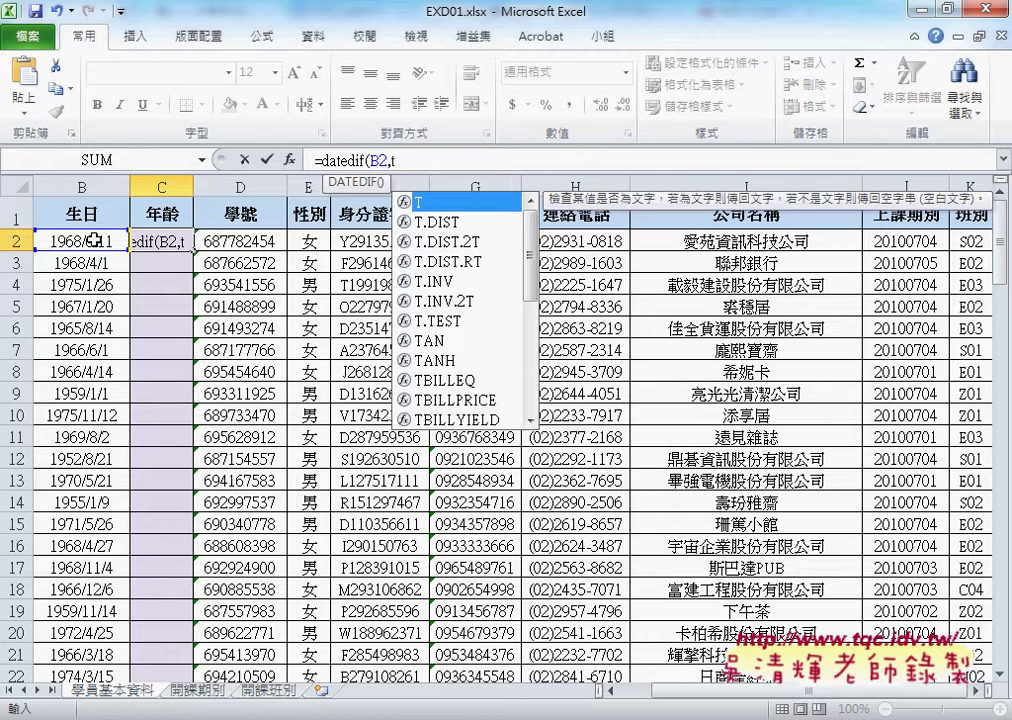
type("oday")
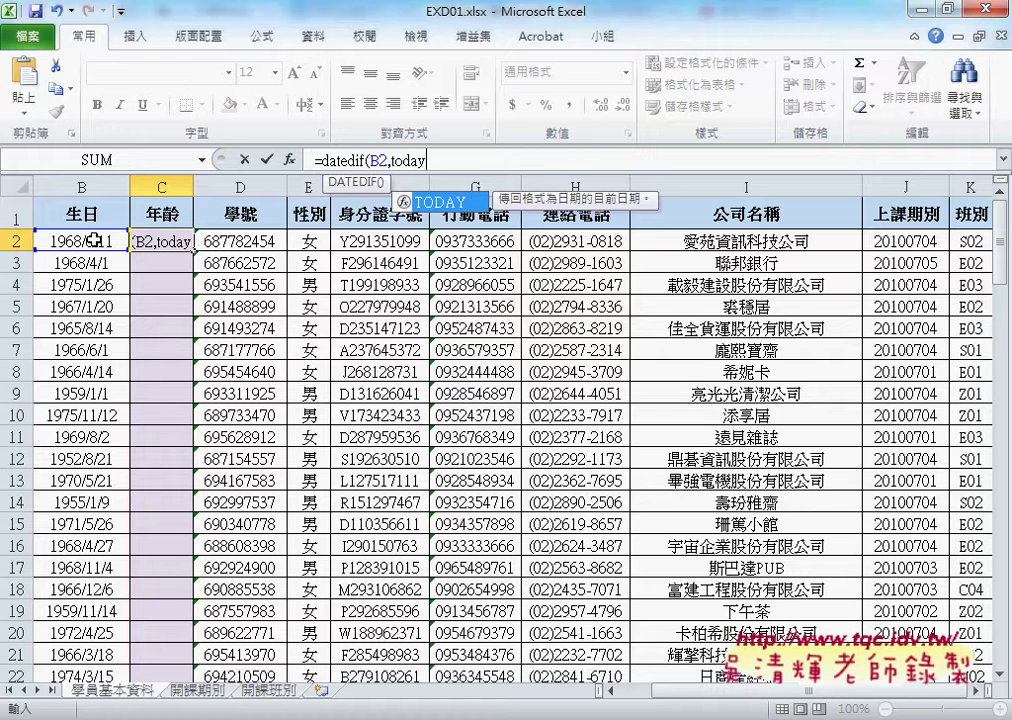
type("()")
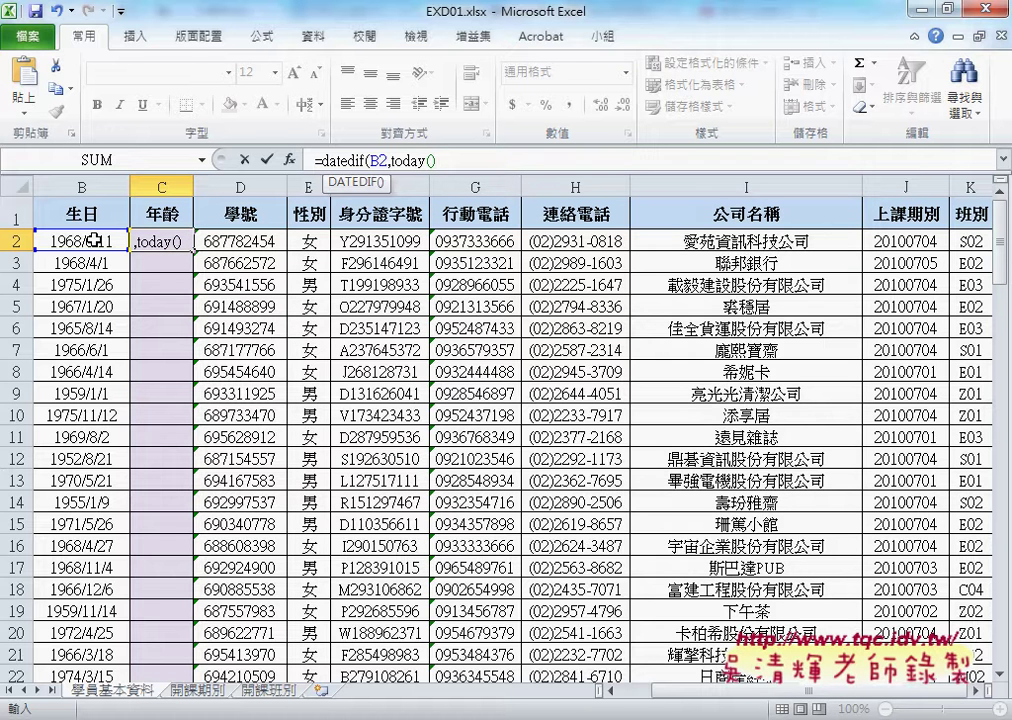
type(",")
type("\"Y")
type("\"")
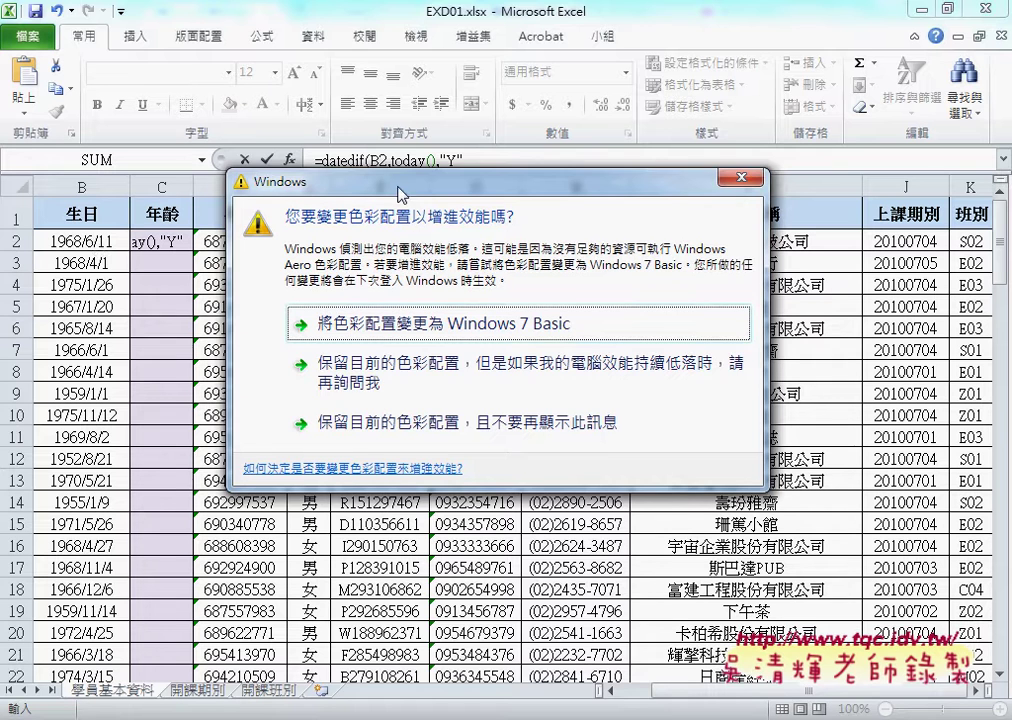
mouse_move(320, 180)
left_mouse_down()
mouse_move(458, 412)
mouse_move(525, 714)
left_mouse_up()
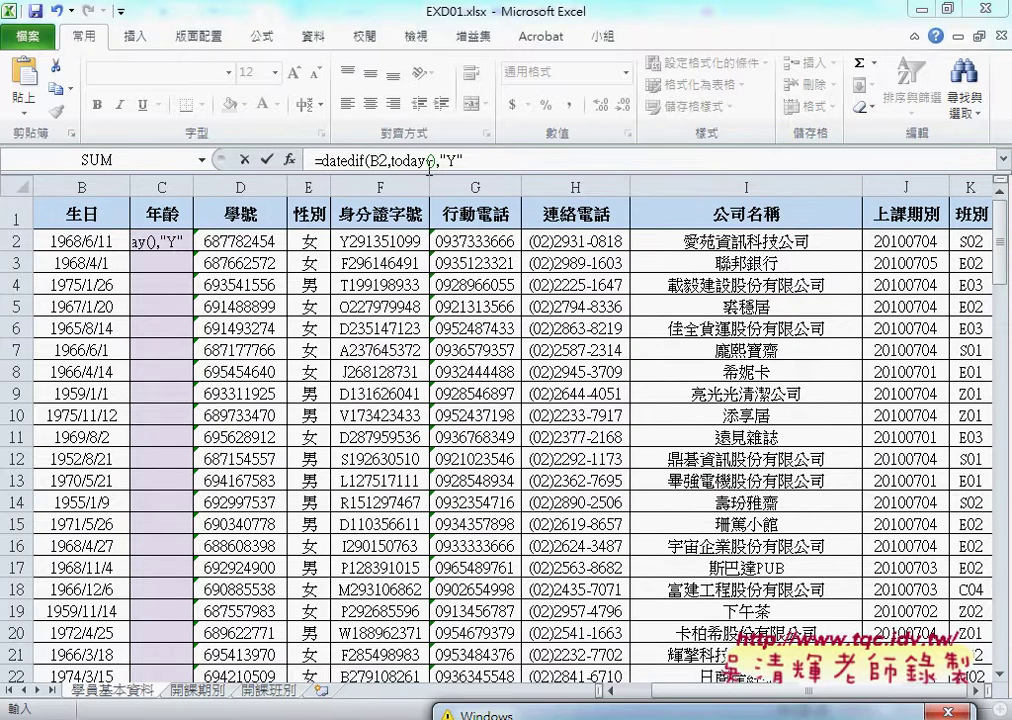
left_click(488, 159)
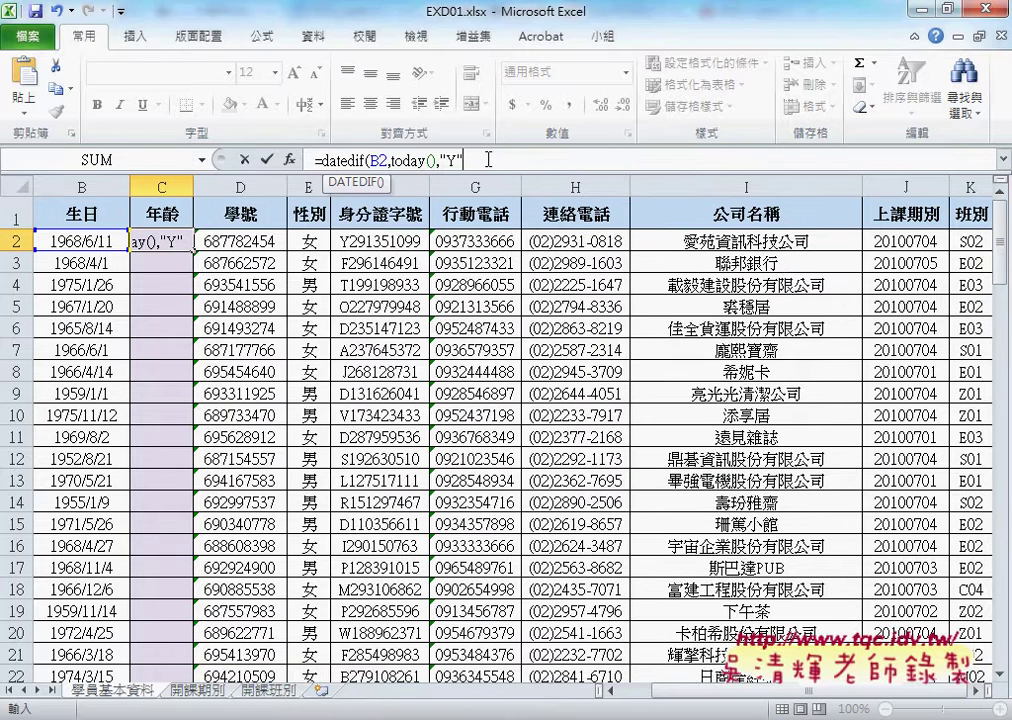
type(")")
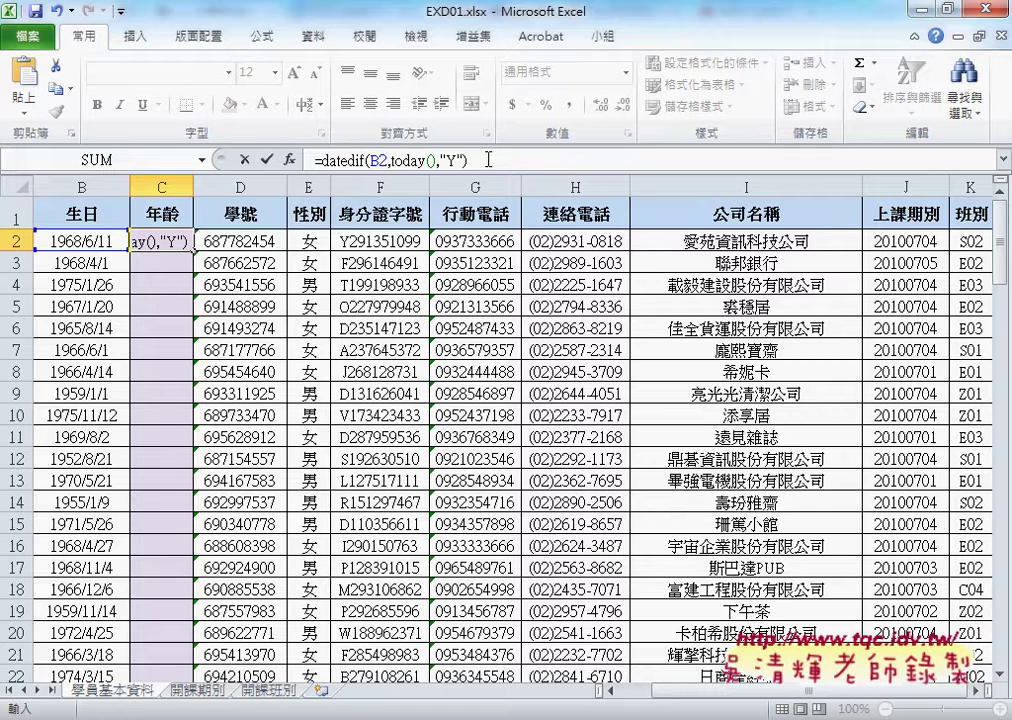
left_click(266, 160)
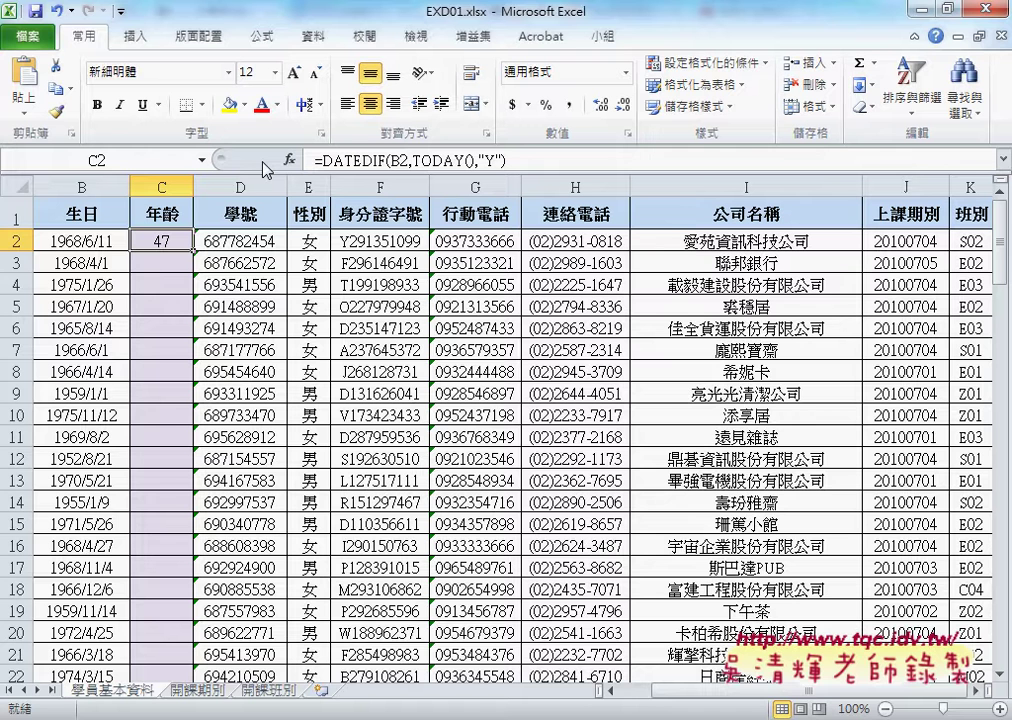
Step: Fill C2's DATEDIF formula down the 年齡 column and spot-check B10/C10 against B2/C2
double_click(194, 251)
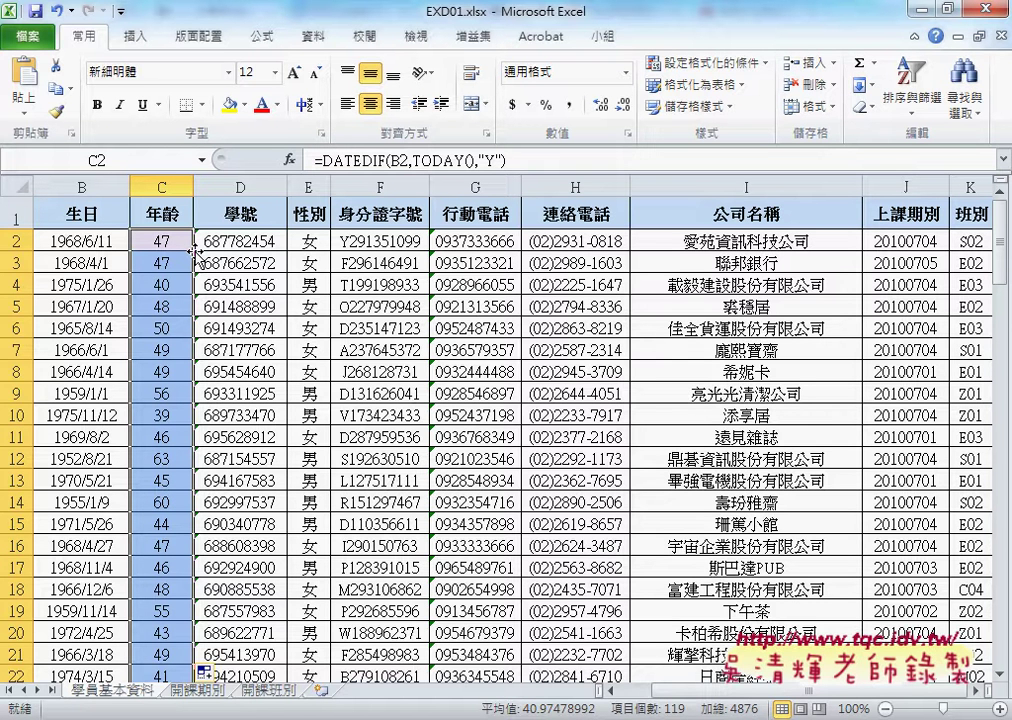
left_click(82, 241)
left_click(160, 242)
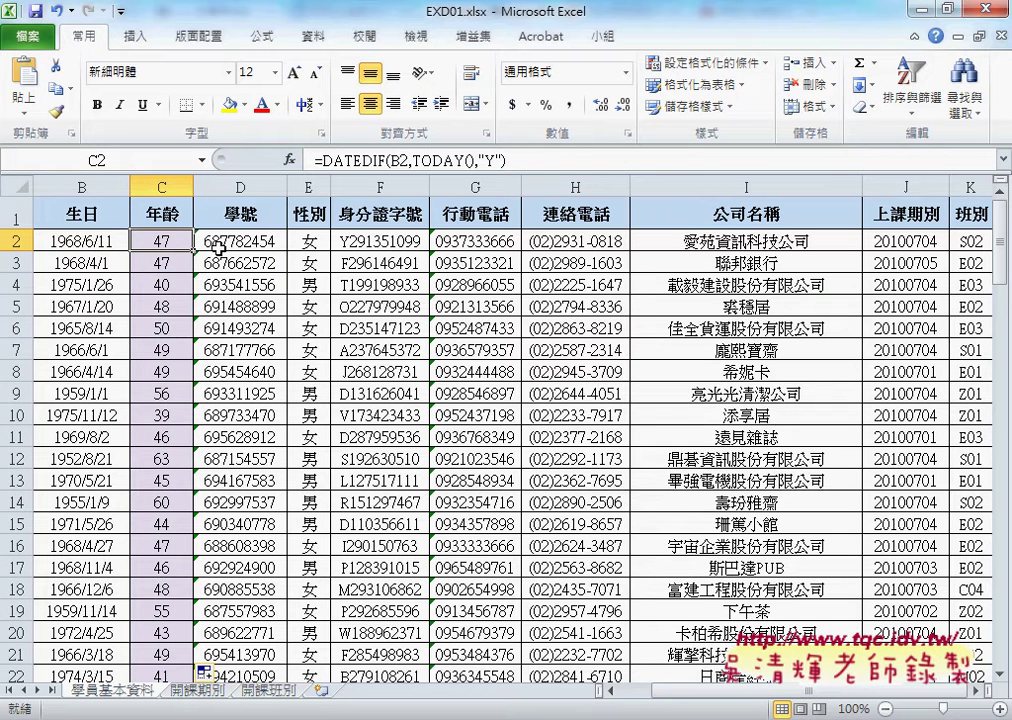
left_click(104, 419)
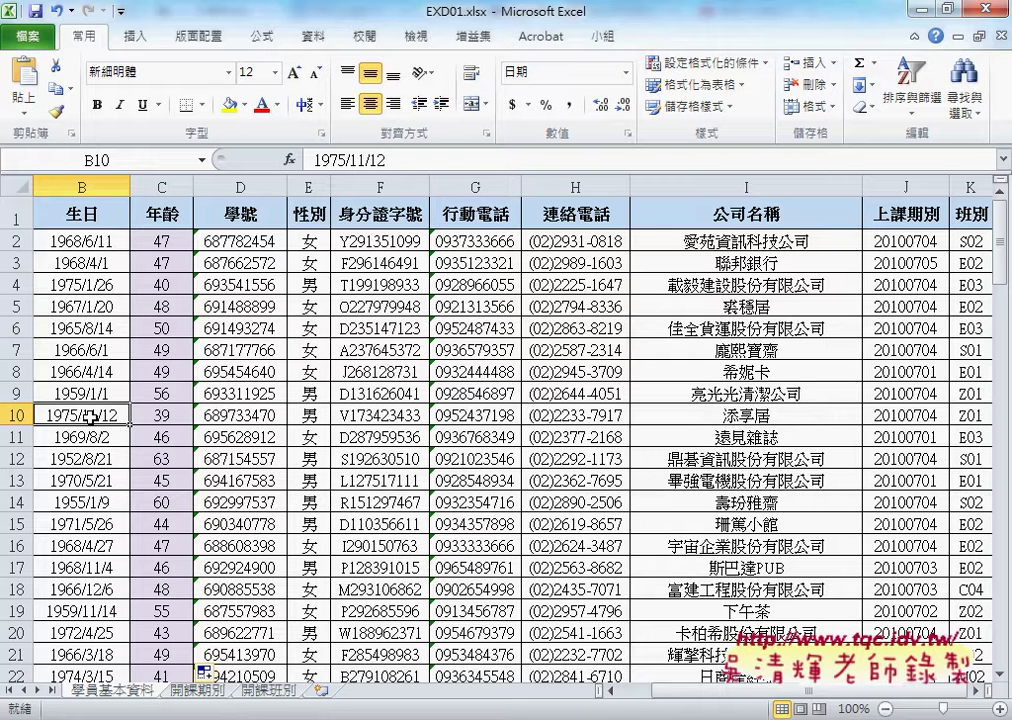
left_click(181, 420)
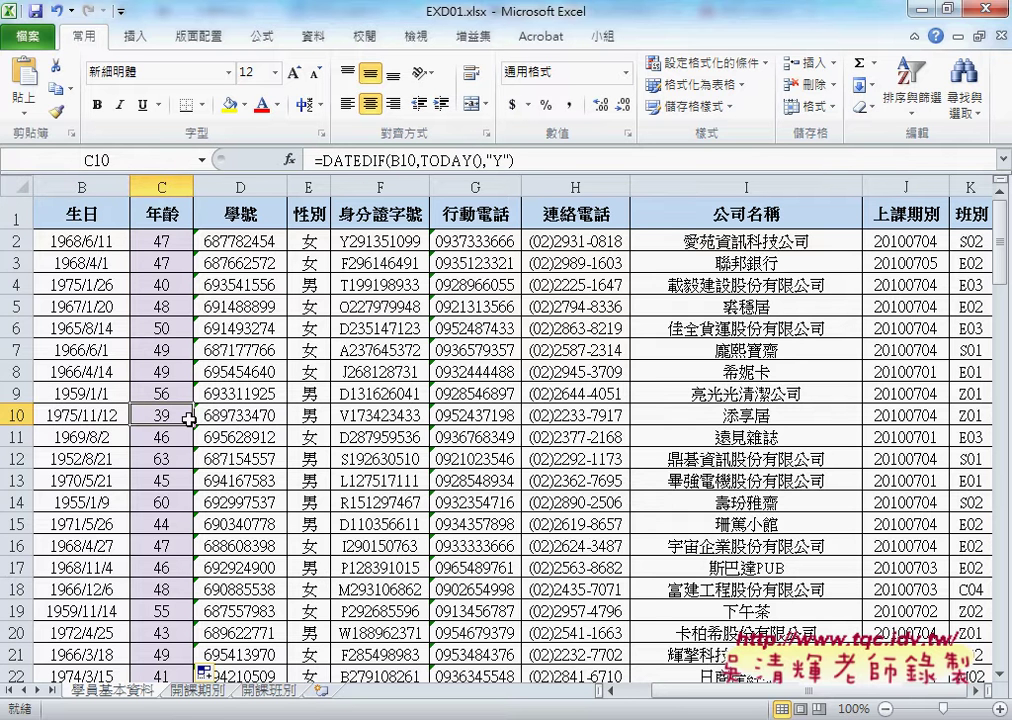
left_click(95, 419)
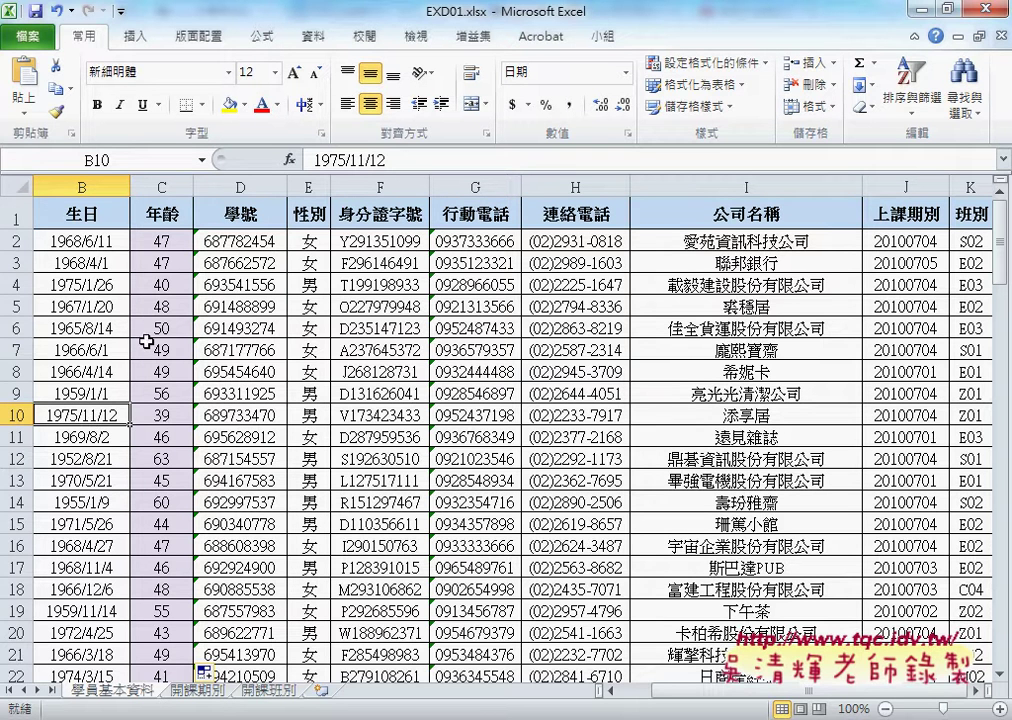
left_click(168, 240)
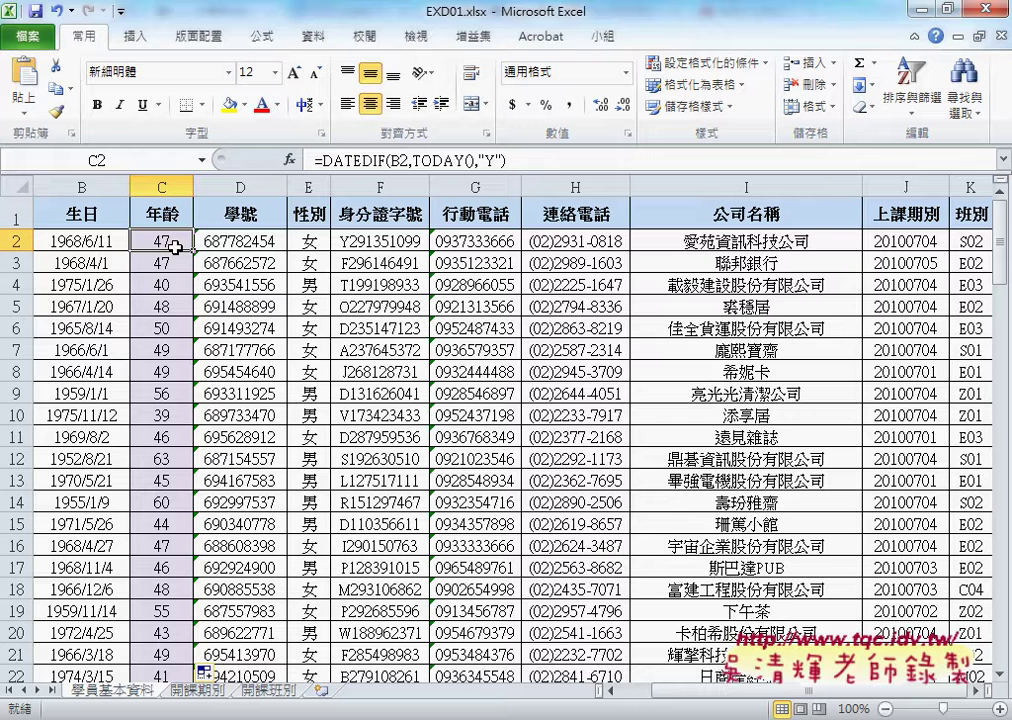
Step: Append &"歲" to C2's age formula and fill it down, giving 47歲, 40歲, 63歲
left_click(543, 160)
left_click(543, 160)
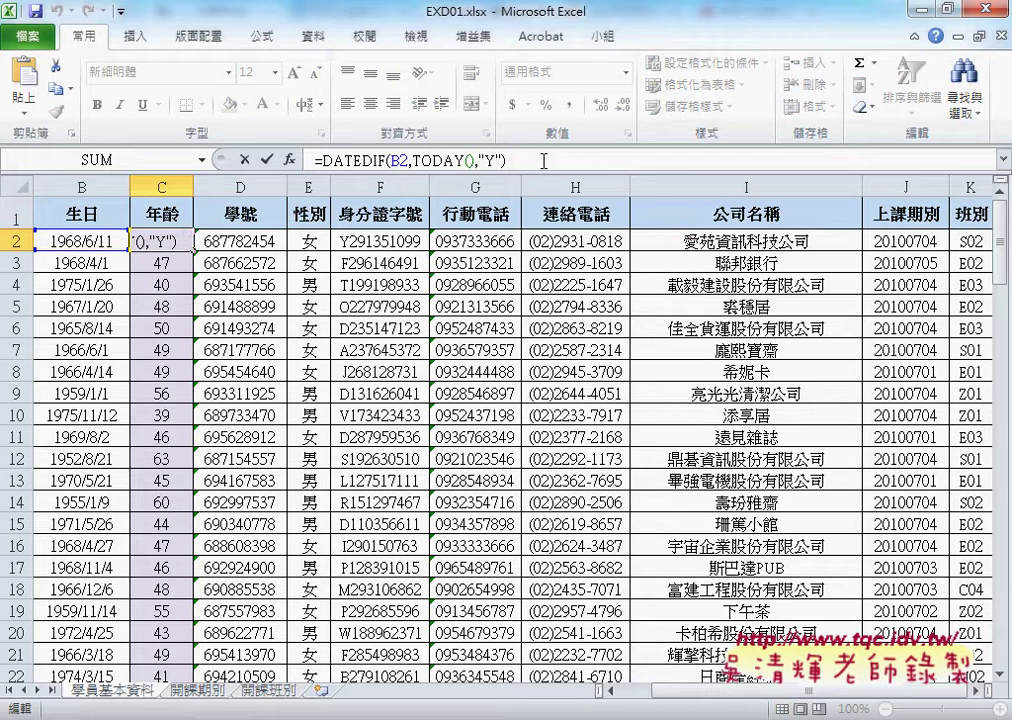
type("&")
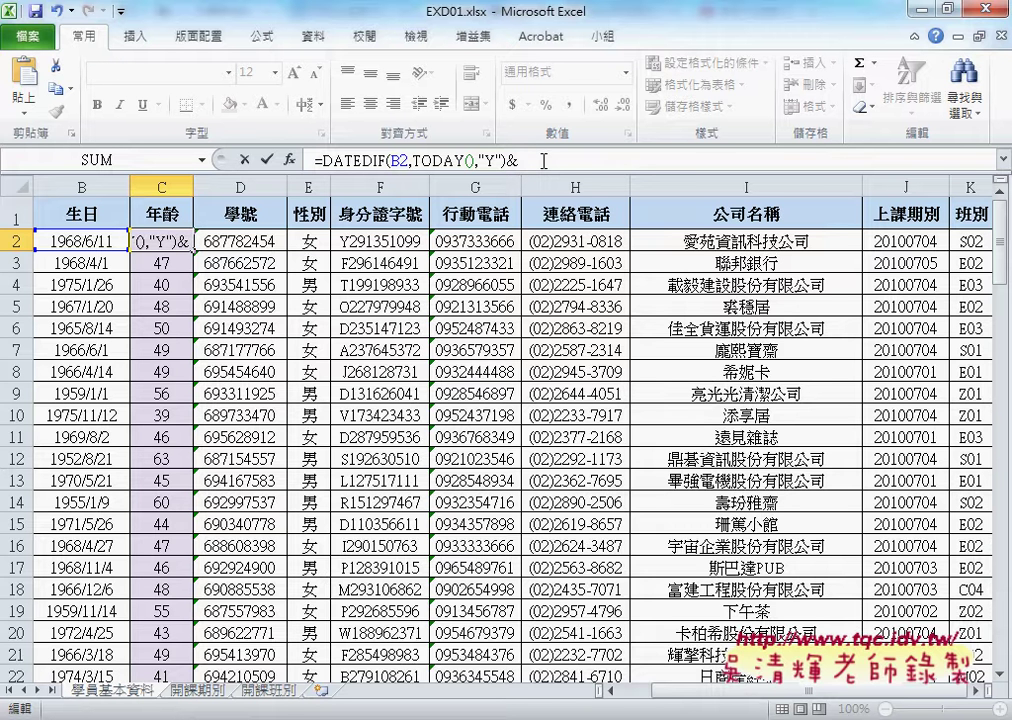
type("\"")
type("ㄙㄨ")
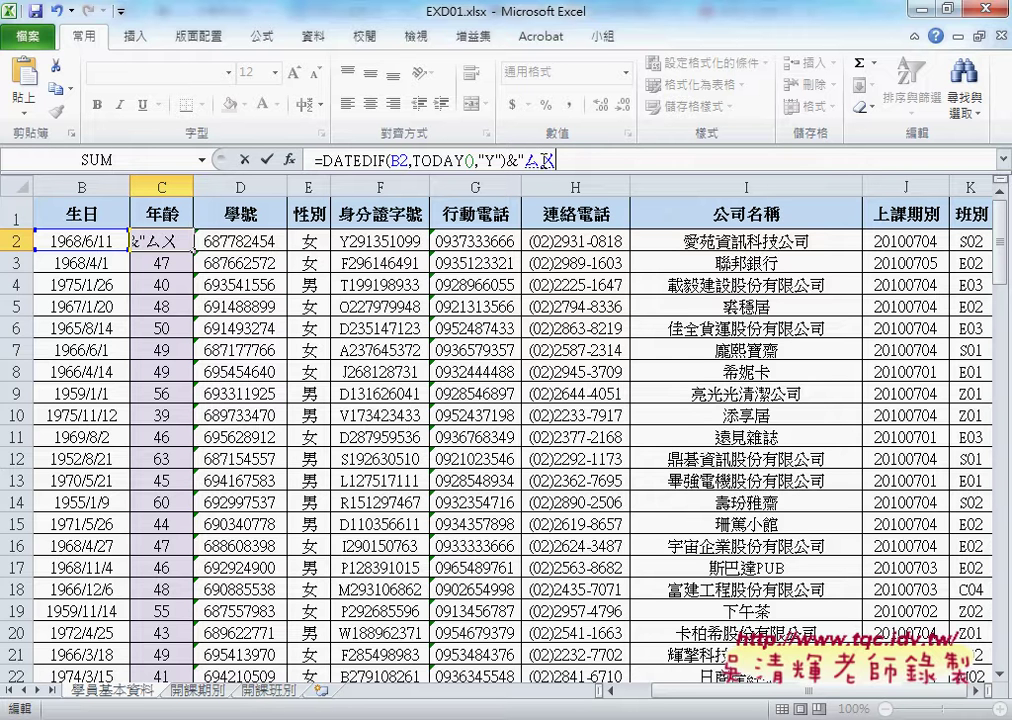
type("ㄟˋ")
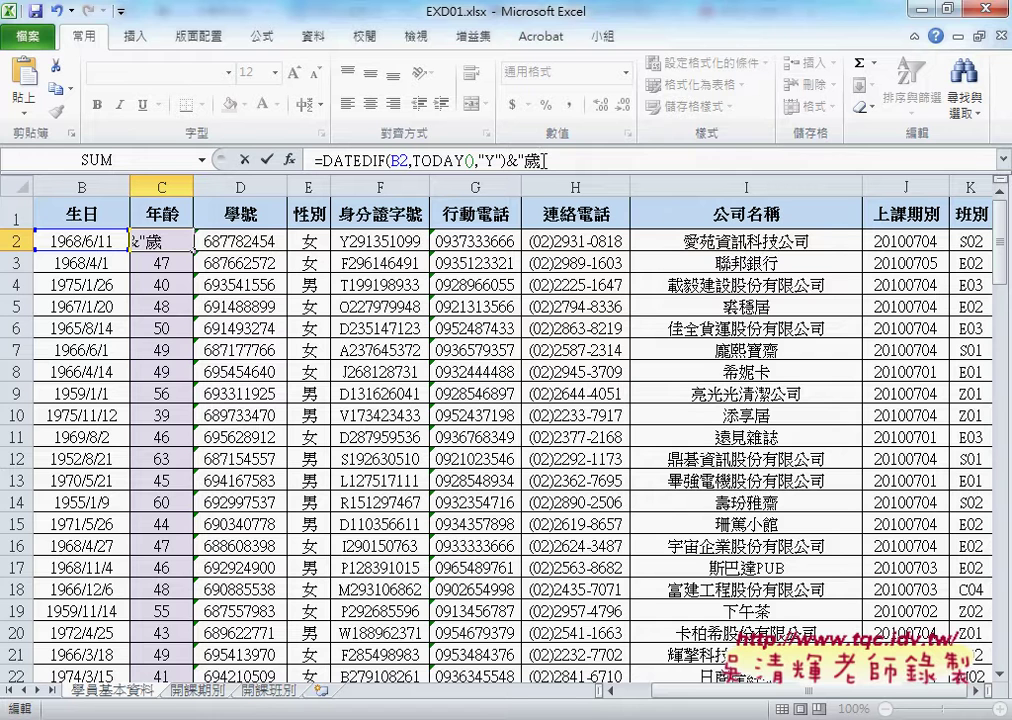
type("\"")
left_click(268, 162)
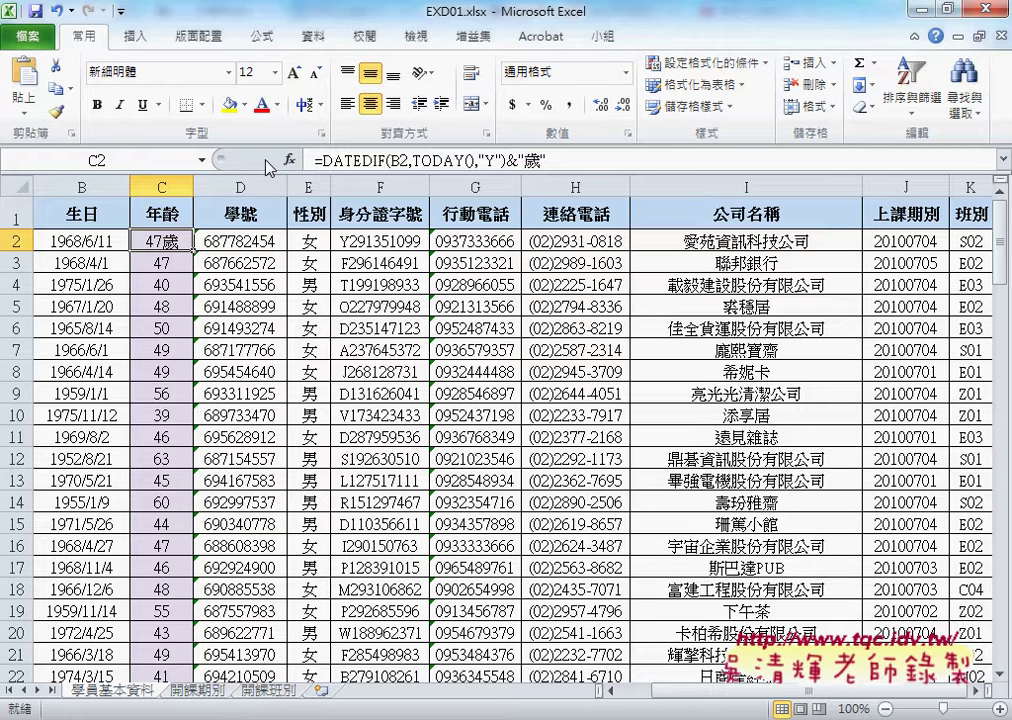
double_click(193, 249)
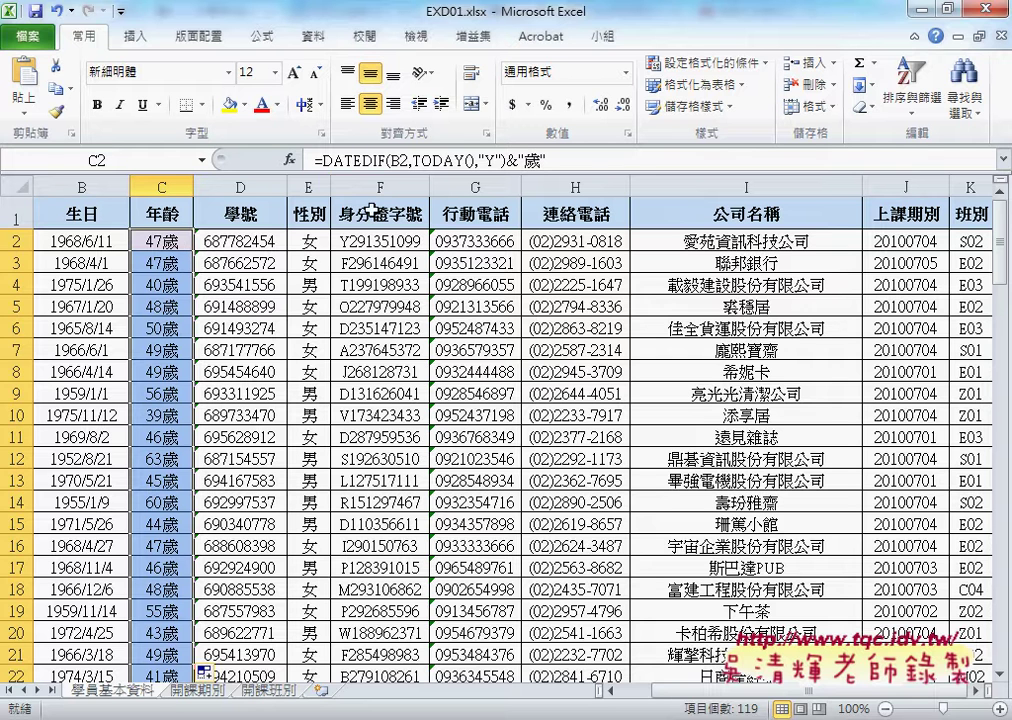
Step: Delete &"歲" from C2's formula so =DATEDIF(B2,TODAY(),"Y") shows 47, then reselect C2
left_click(404, 160)
left_click_drag(506, 160, 549, 160)
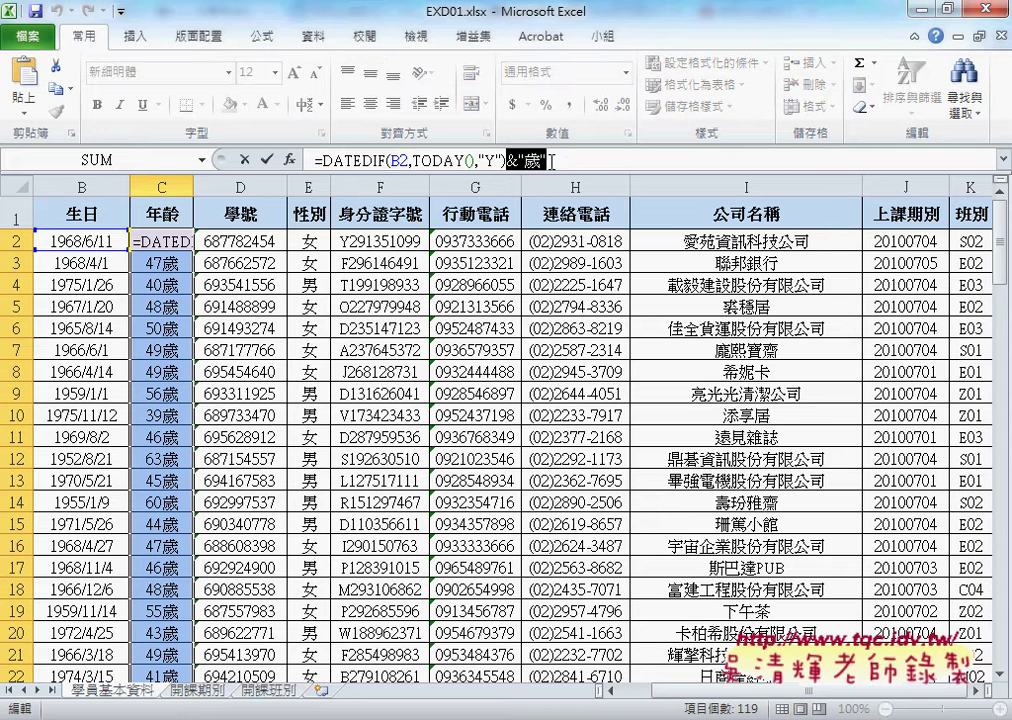
key("Delete")
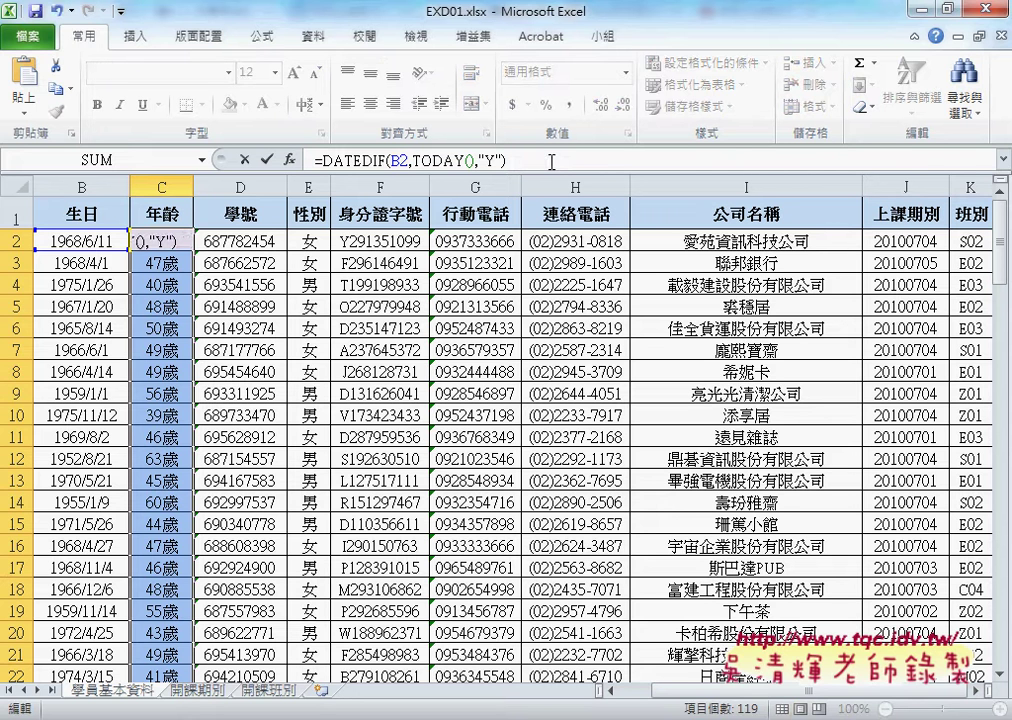
key("Return")
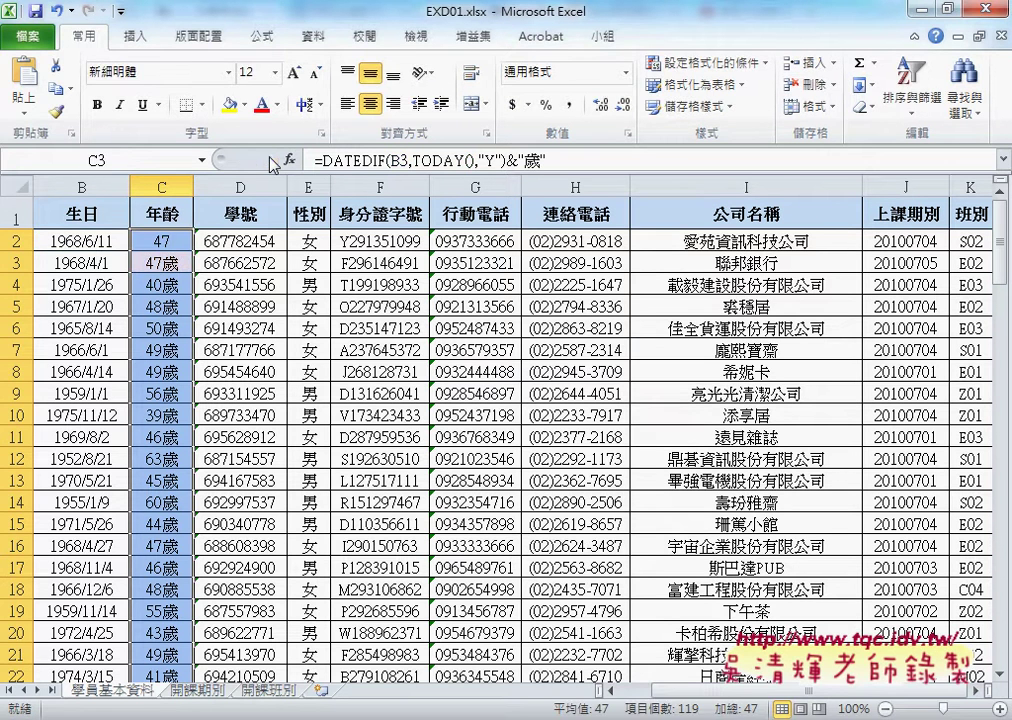
left_click(172, 242)
right_click(172, 242)
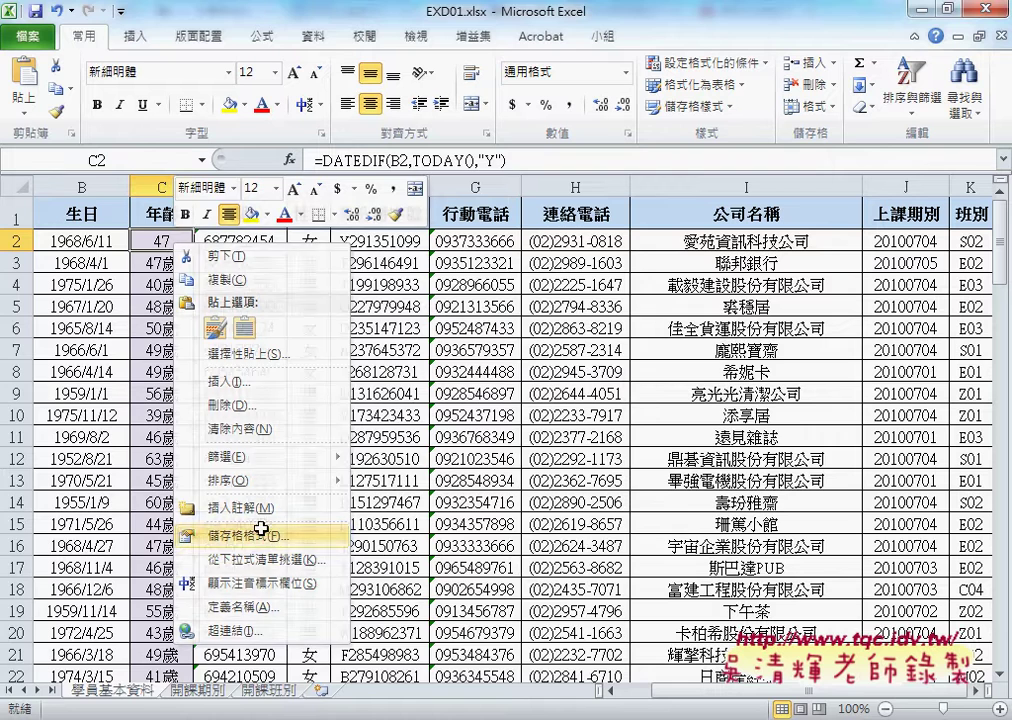
Step: Give C2 the custom number format 0"歲" so it shows 47歲, then fill it down the age column
left_click(265, 537)
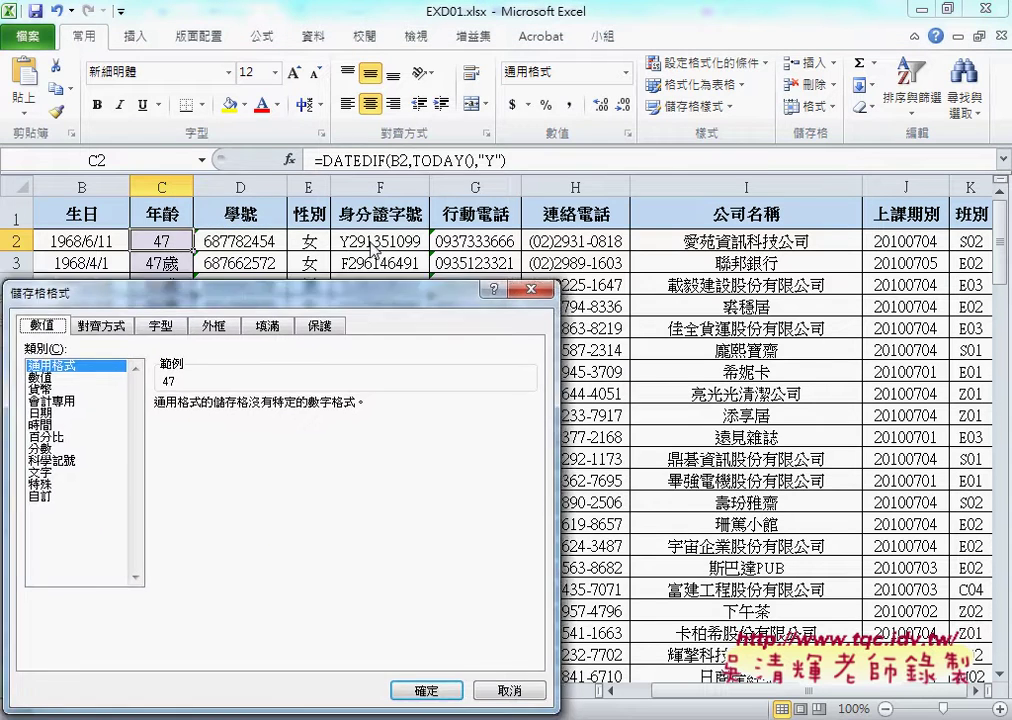
left_click_drag(300, 299, 518, 137)
left_click(268, 345)
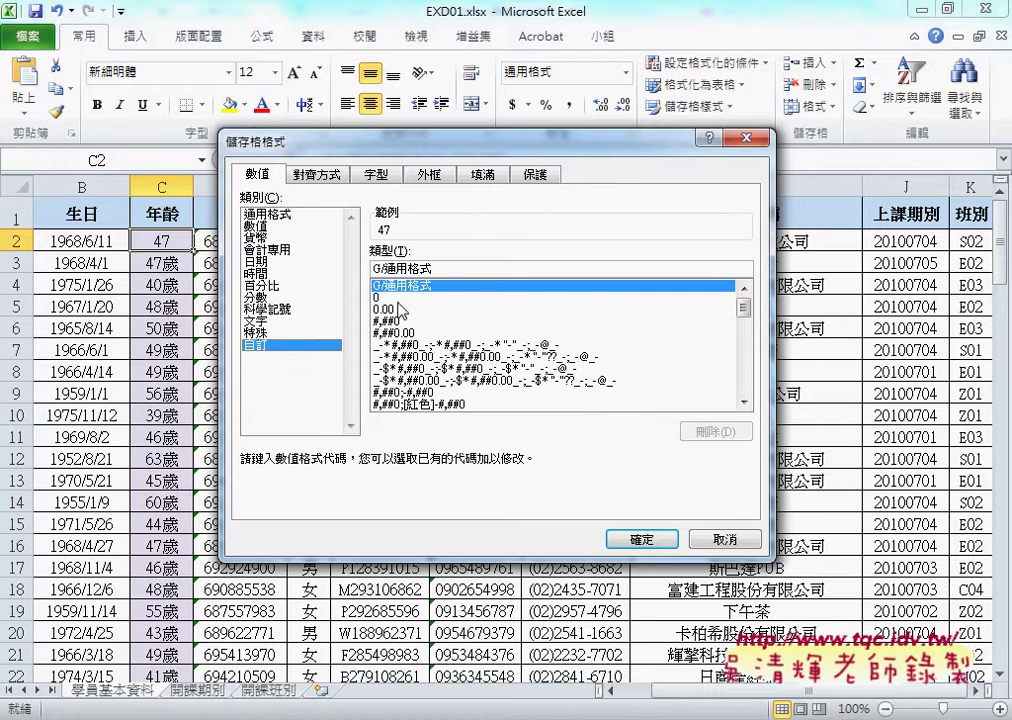
left_click_drag(452, 268, 372, 268)
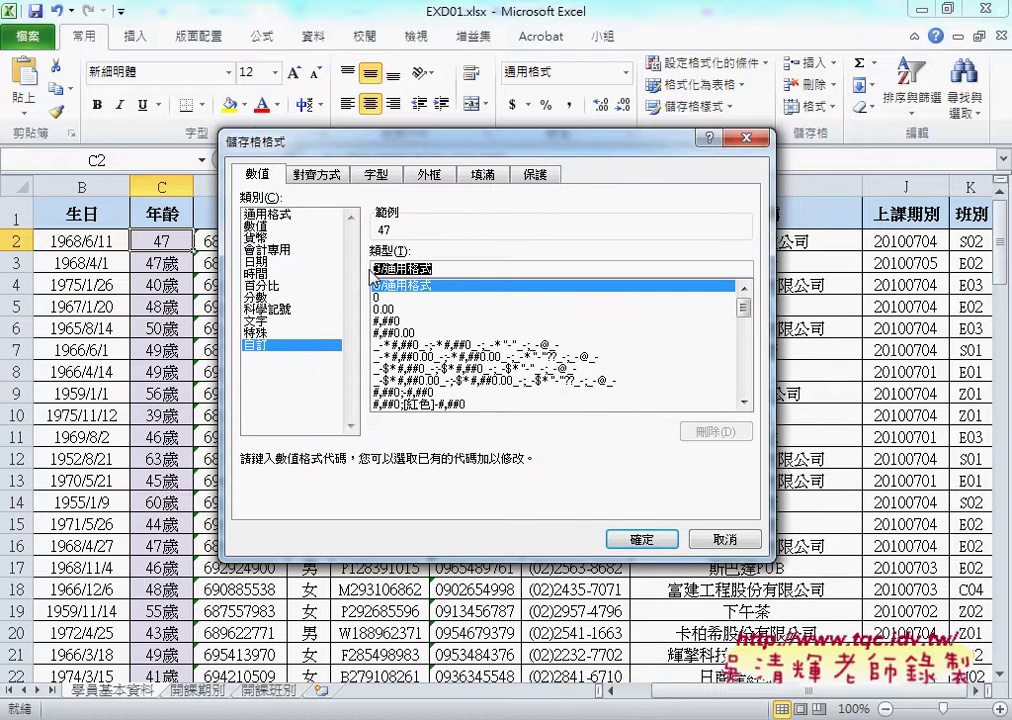
type("0")
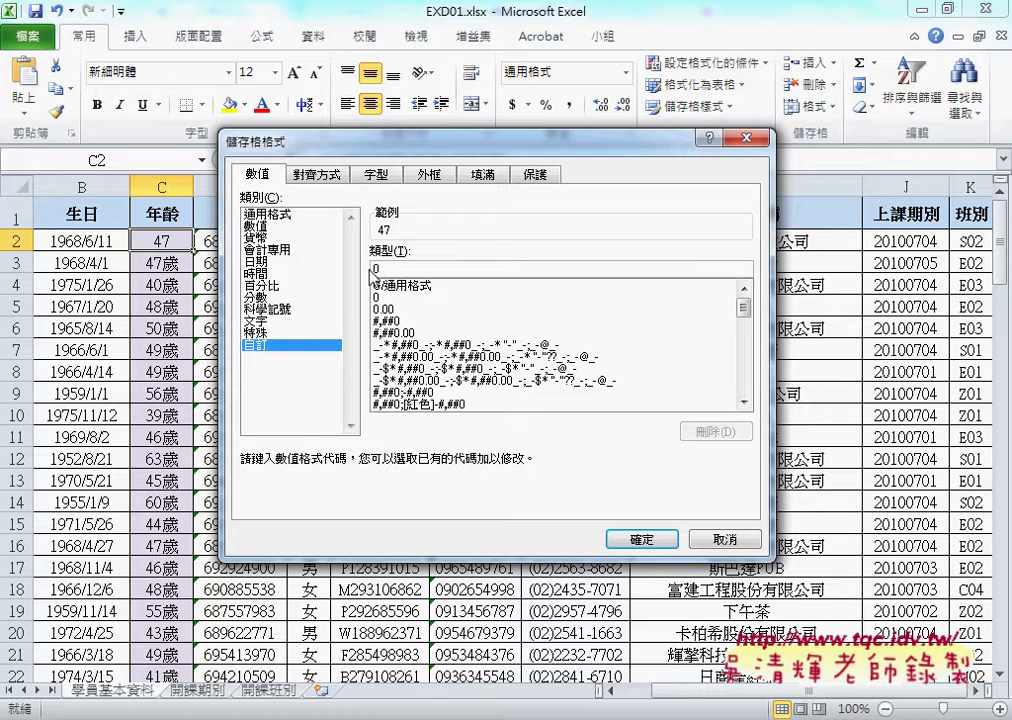
type("\"\"")
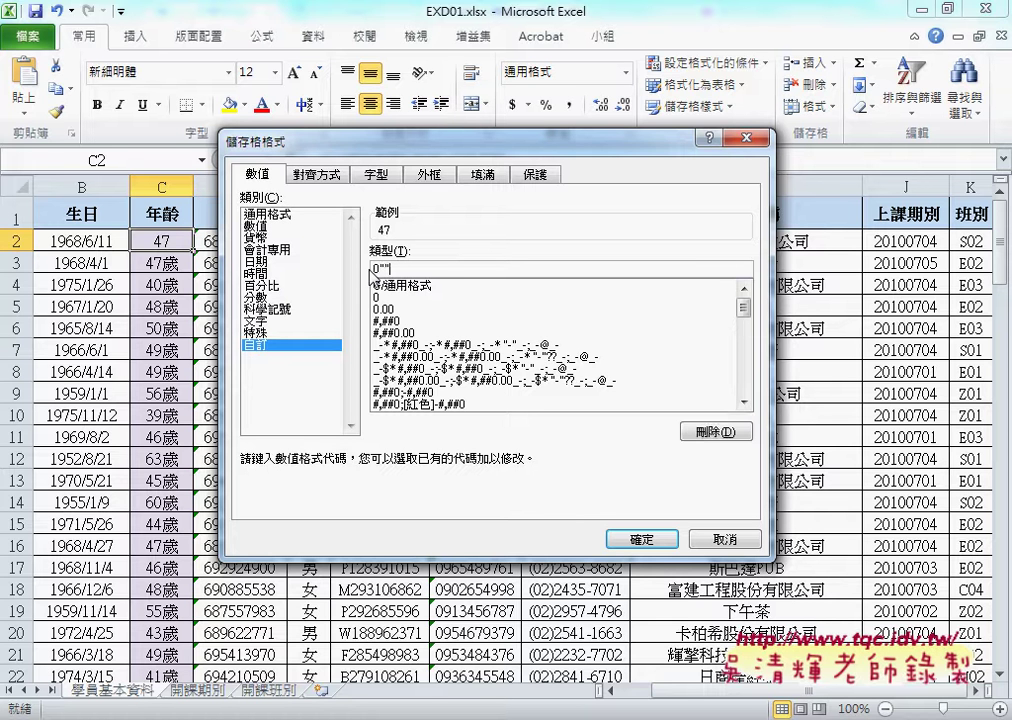
type("歲")
key("shift+Left")
key("shift+Left")
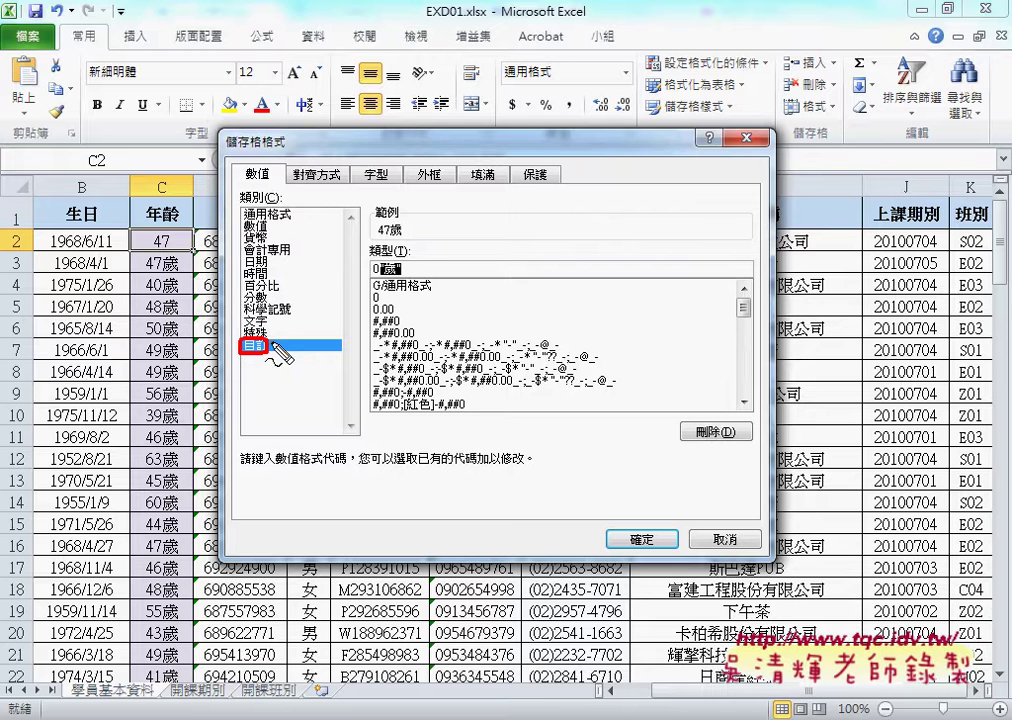
left_click_drag(273, 343, 366, 268)
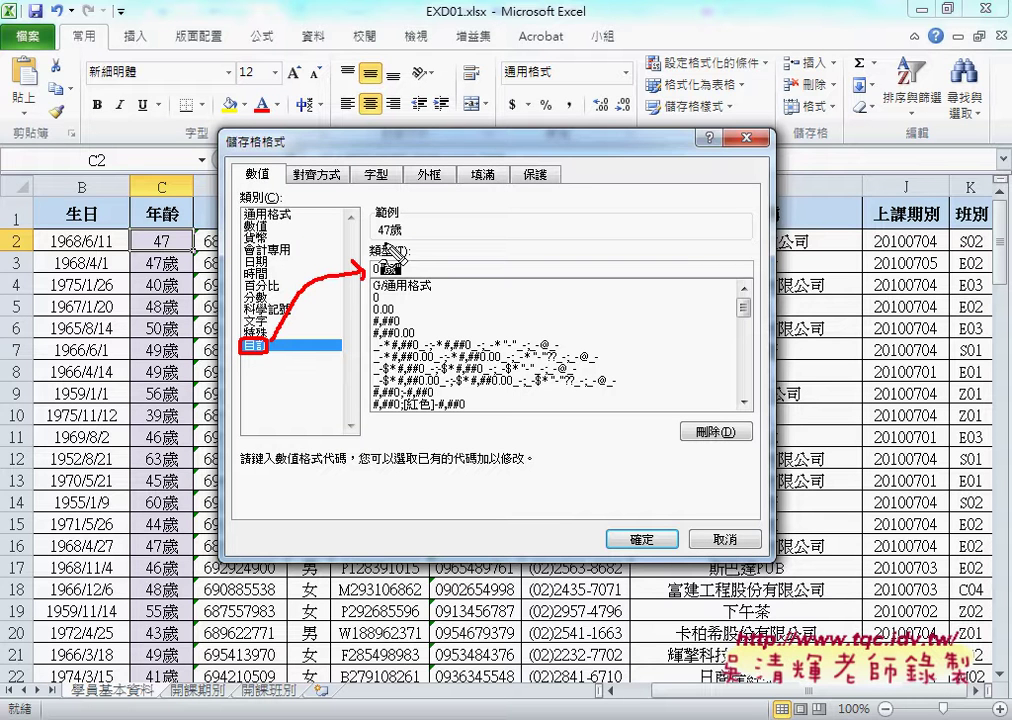
mouse_move(378, 235)
left_mouse_down()
mouse_move(393, 234)
mouse_move(395, 274)
left_mouse_up()
key("Escape")
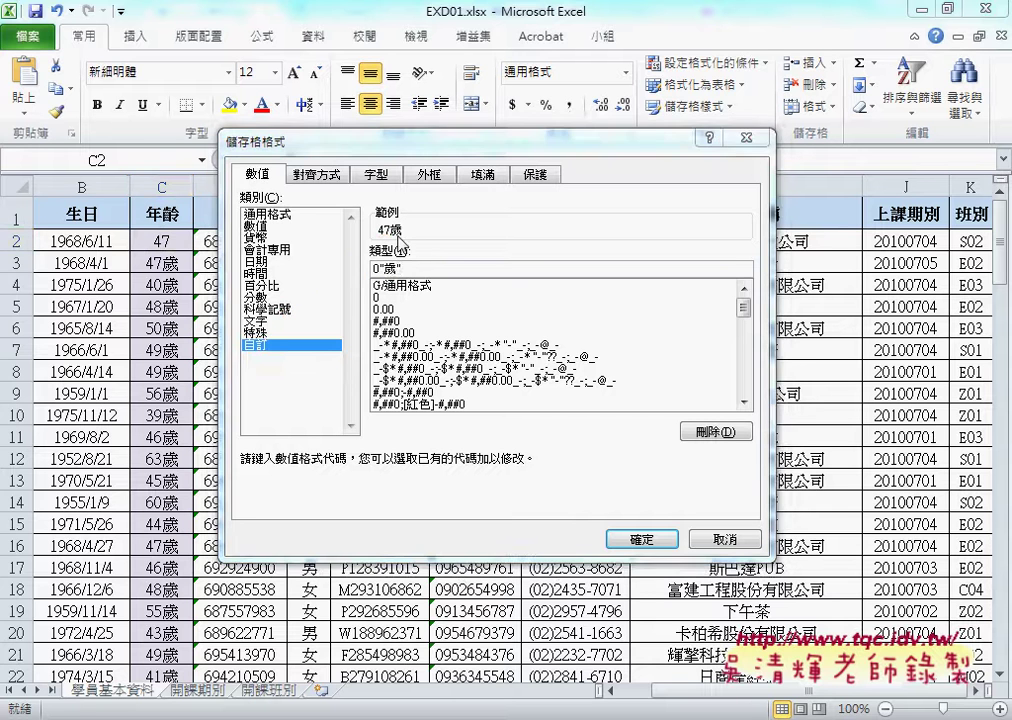
left_click(641, 540)
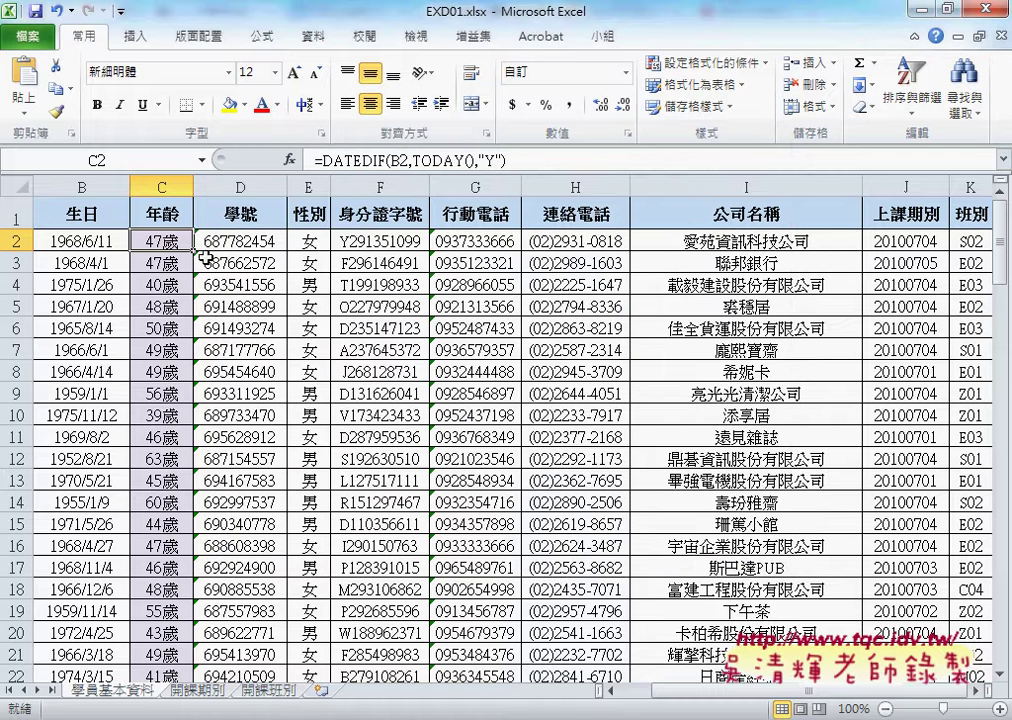
double_click(193, 251)
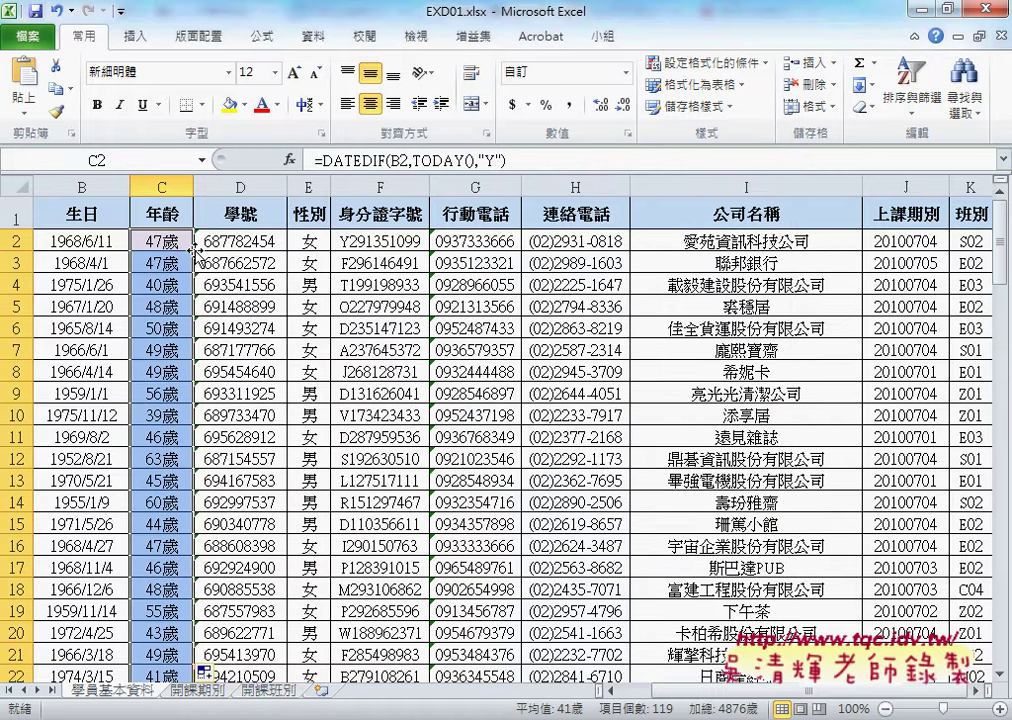
Step: Deselect the filled 年齡 column by selecting C2 alone
left_click(173, 242)
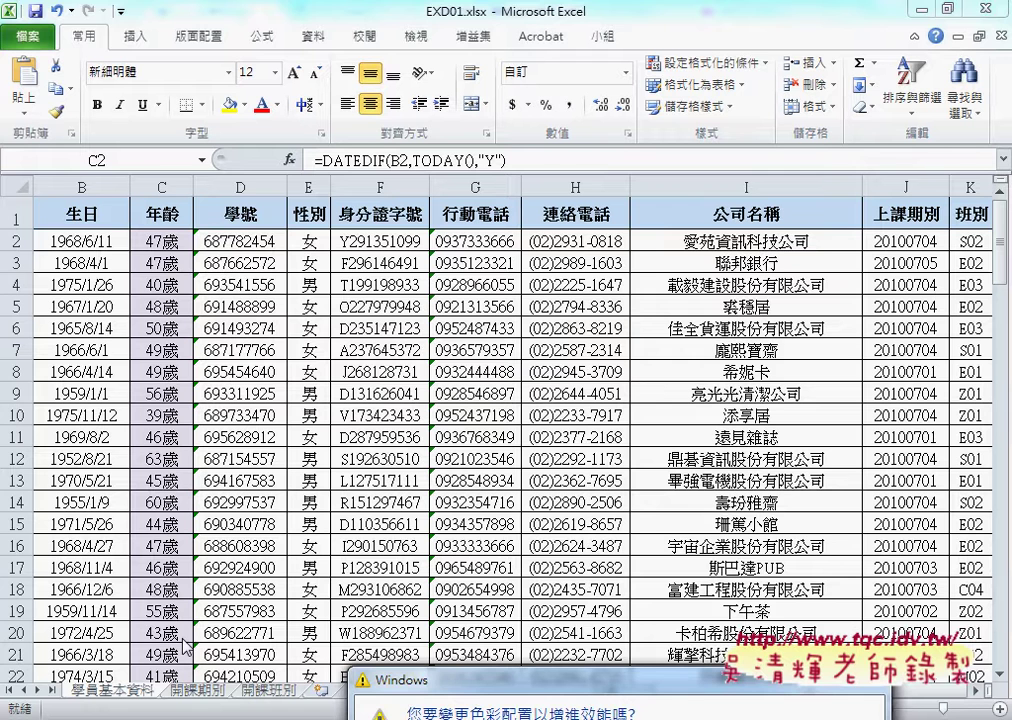
Step: On 開課期別, check end-date cell D2, start date C2 and class code B2, then go to 開課班別
left_click(201, 690)
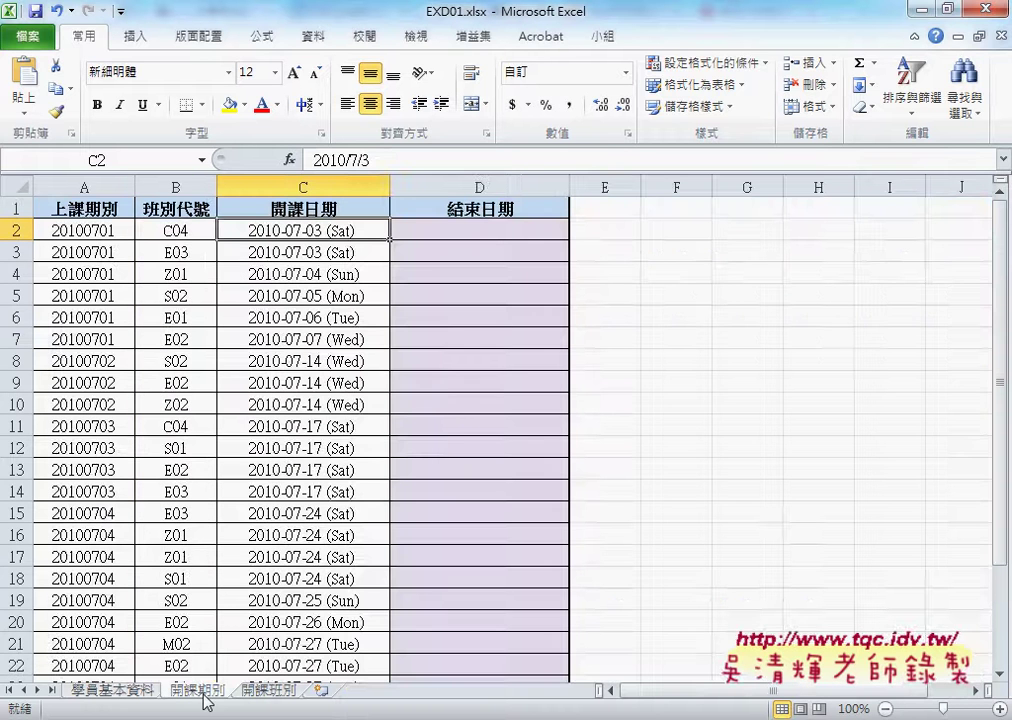
left_click(485, 228)
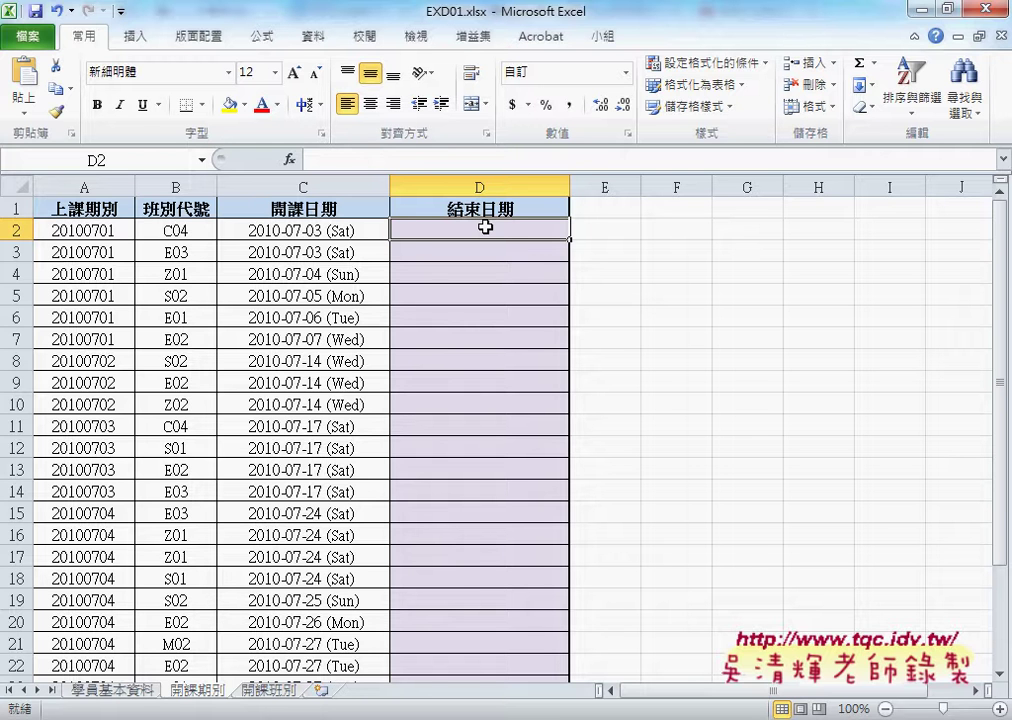
left_click(350, 232)
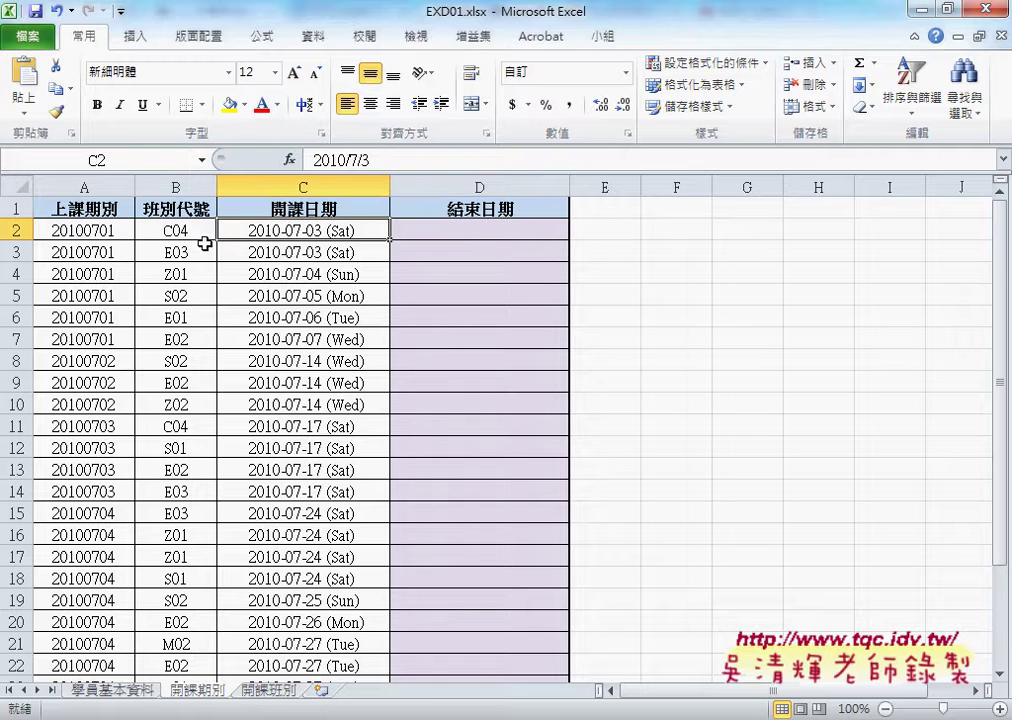
left_click(184, 233)
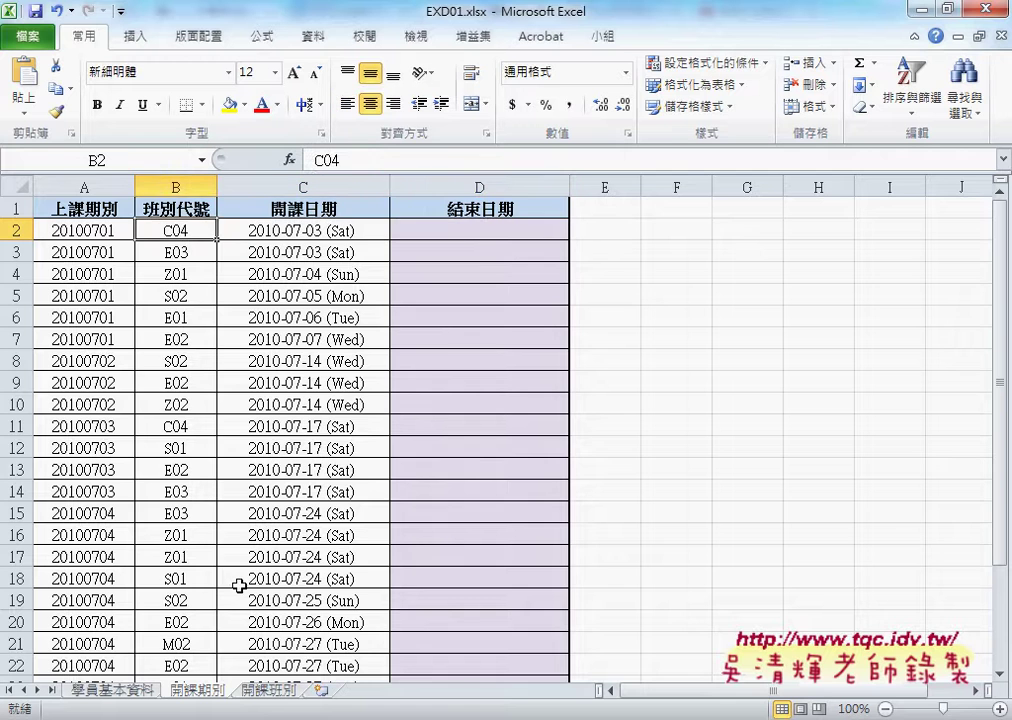
left_click(268, 690)
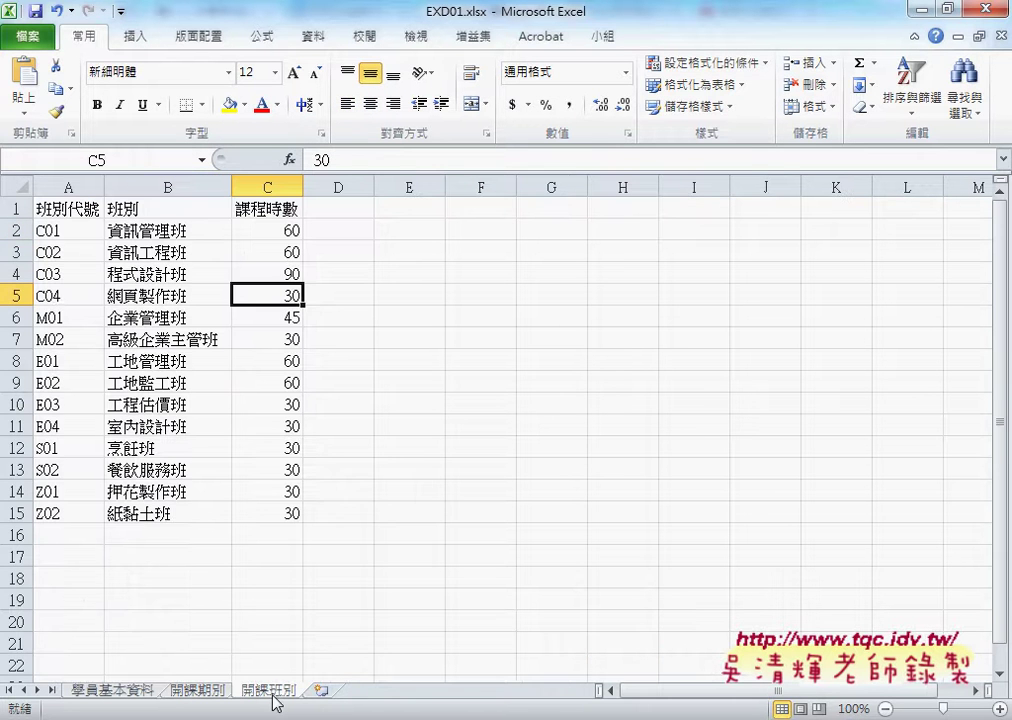
Step: Check row 5's class code and 課程時數 hours, then select start date C2 on 開課期別
left_click(58, 296)
left_click(267, 299)
left_click(199, 690)
left_click(316, 232)
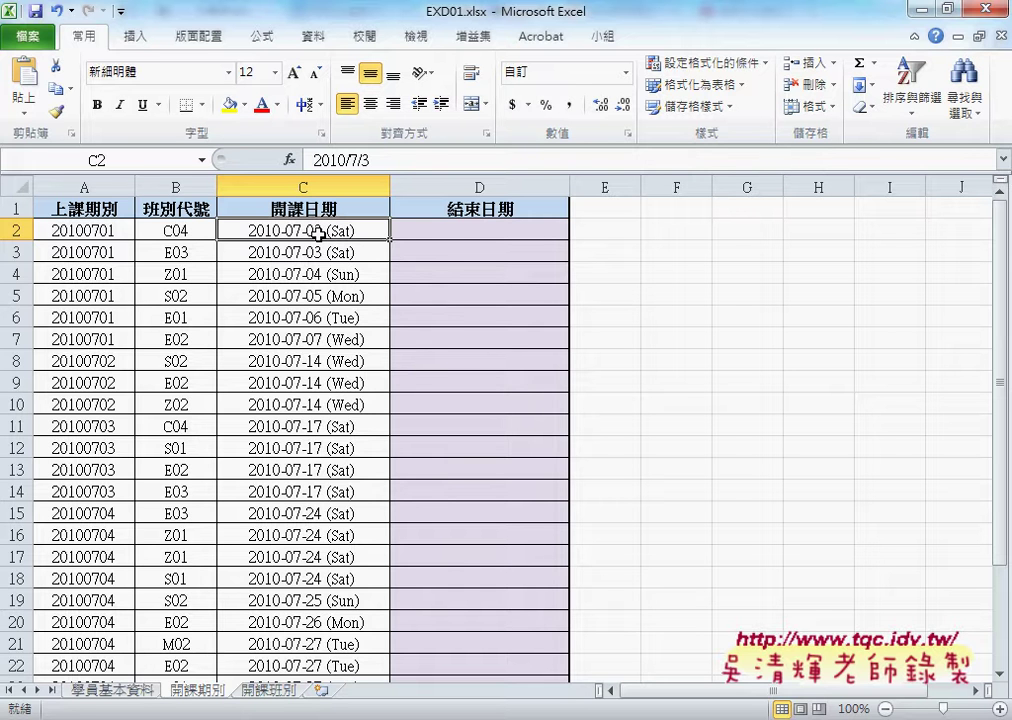
Step: Select end-date cell D2, then return to the 學員基本資料 sheet
left_click(447, 232)
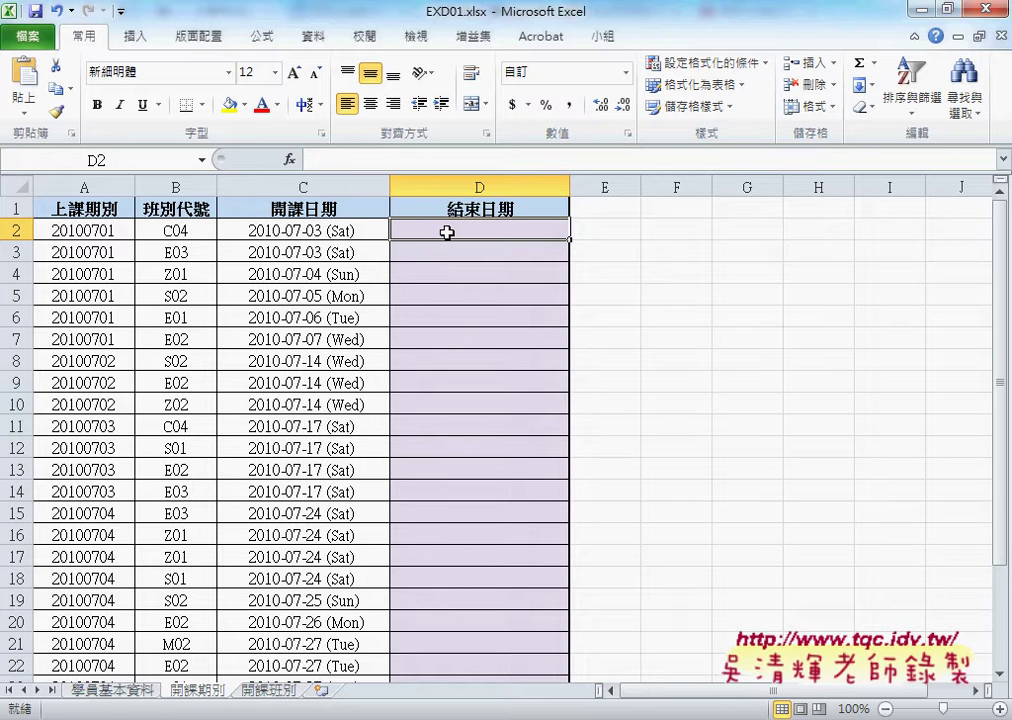
left_click(113, 690)
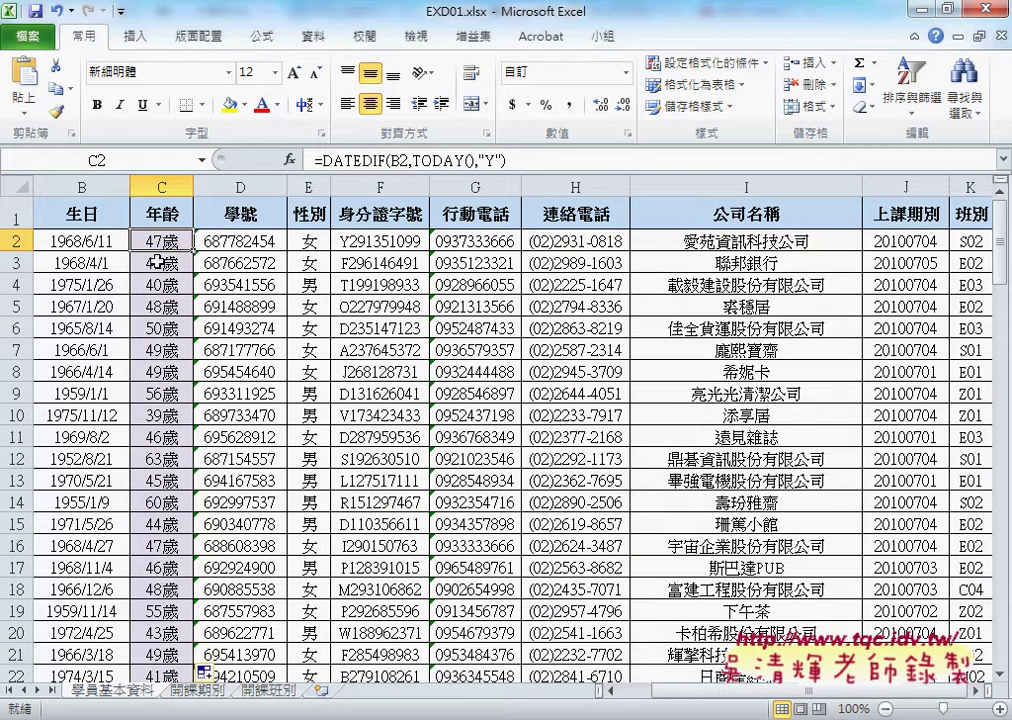